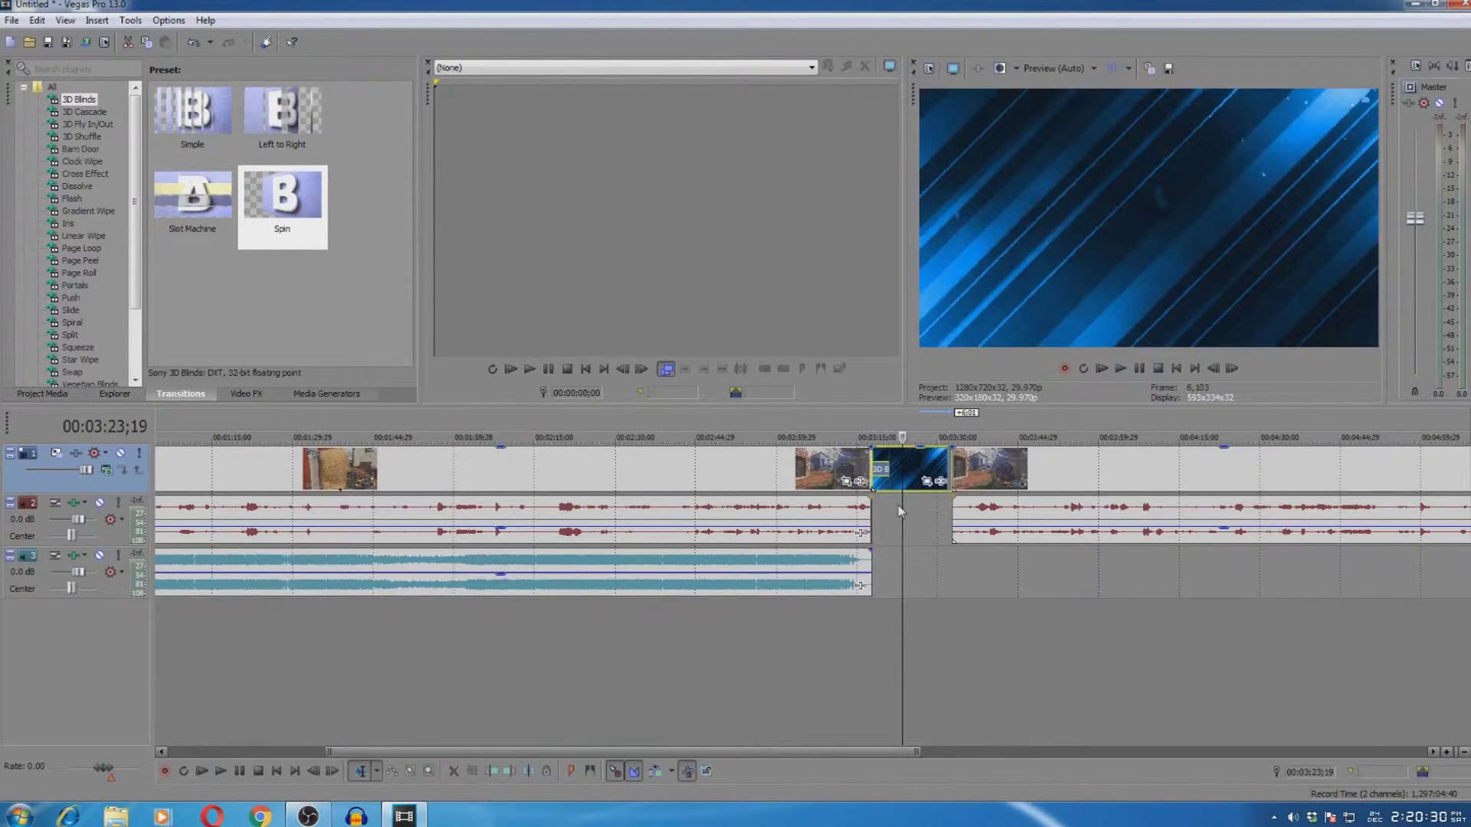
Step: Play back the blue intro clip from its beginning, stop partway through, and return to the project start
{"action": "left_click_drag", "start_coordinate": [904, 519], "coordinate": [871, 521]}
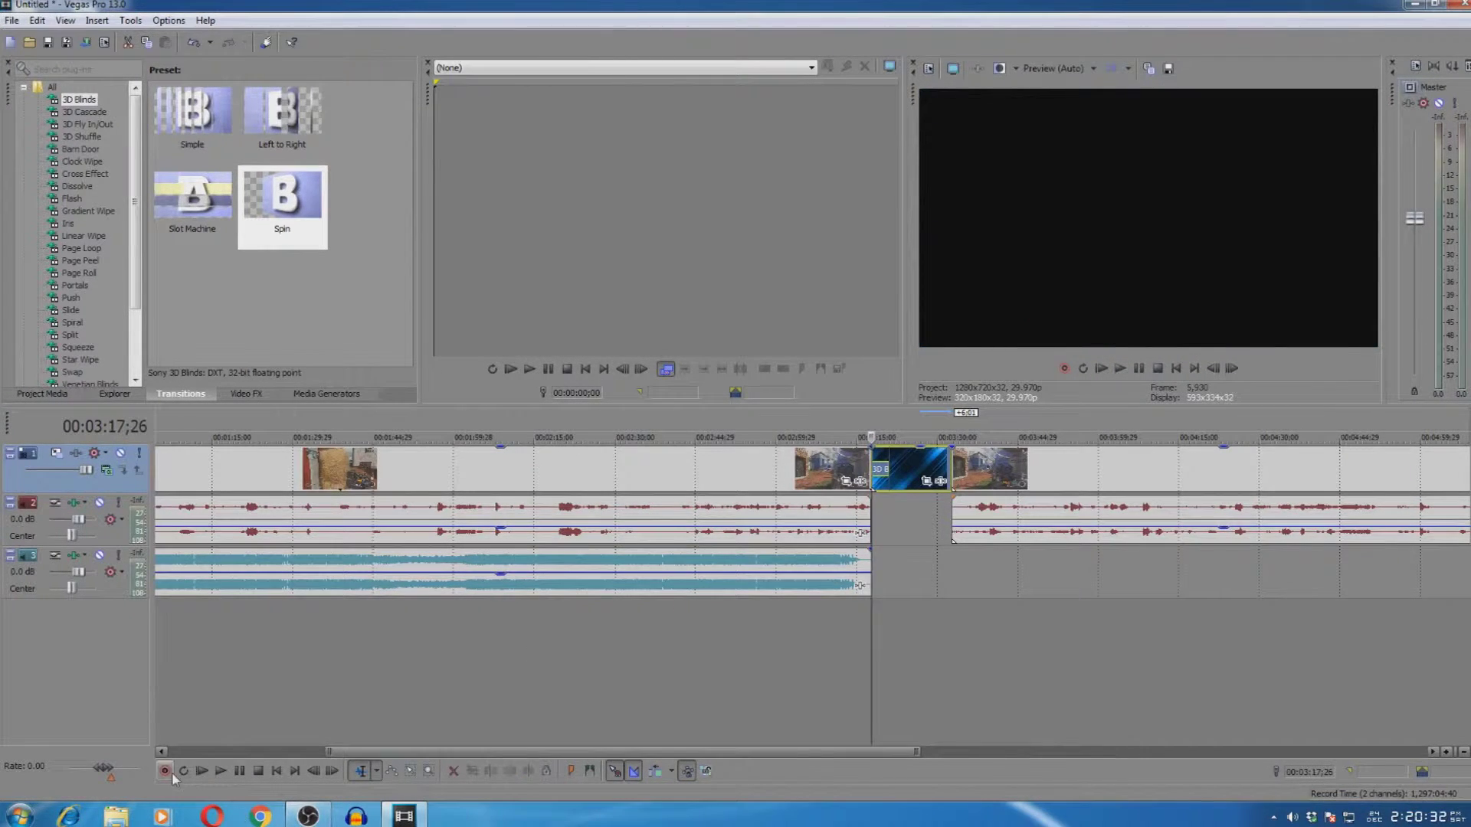
{"action": "left_click", "coordinate": [218, 771]}
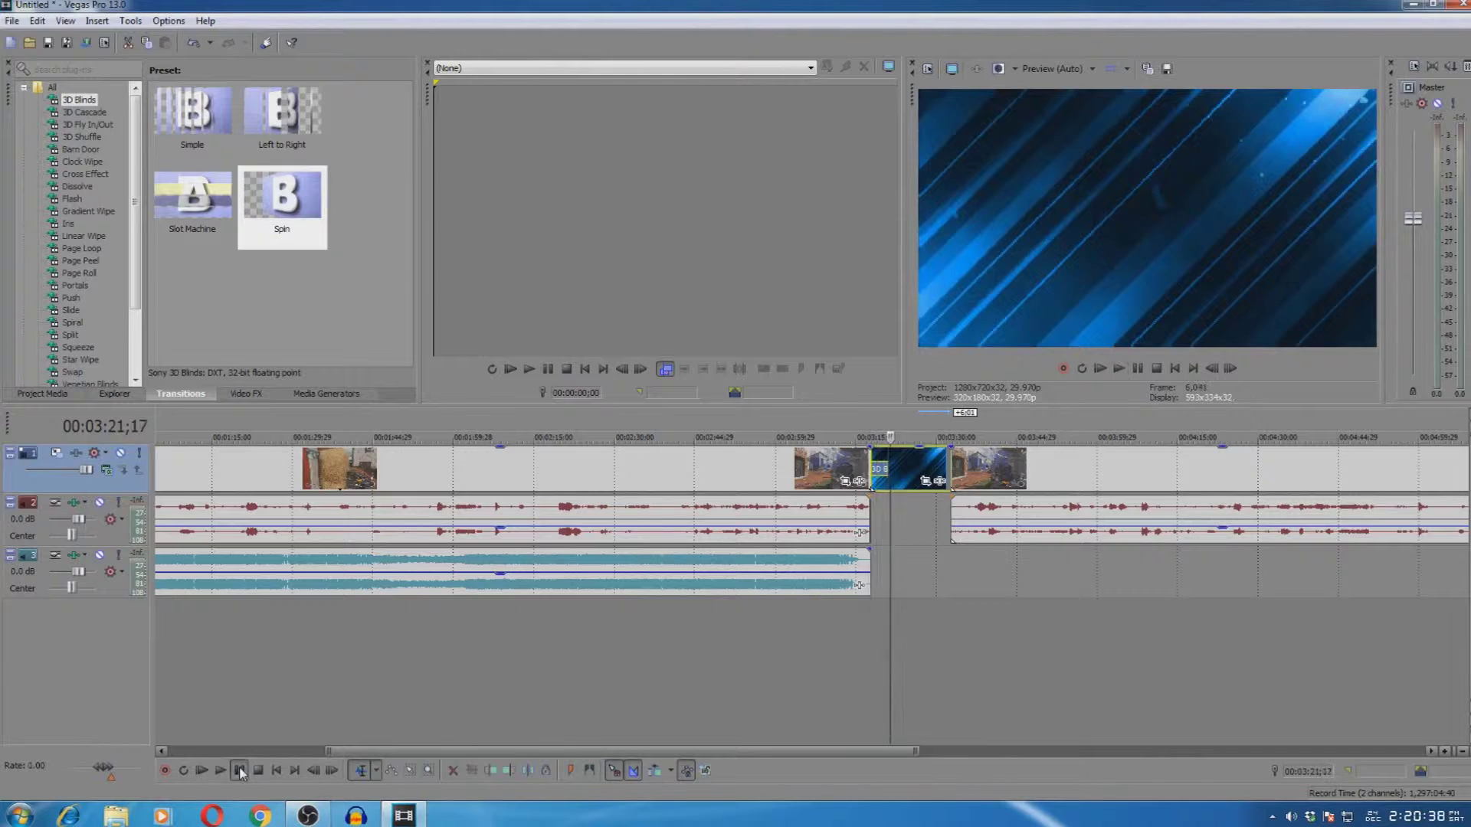
{"action": "left_click", "coordinate": [240, 773]}
{"action": "scroll", "coordinate": [447, 722], "scroll_direction": "down", "scroll_amount": 2}
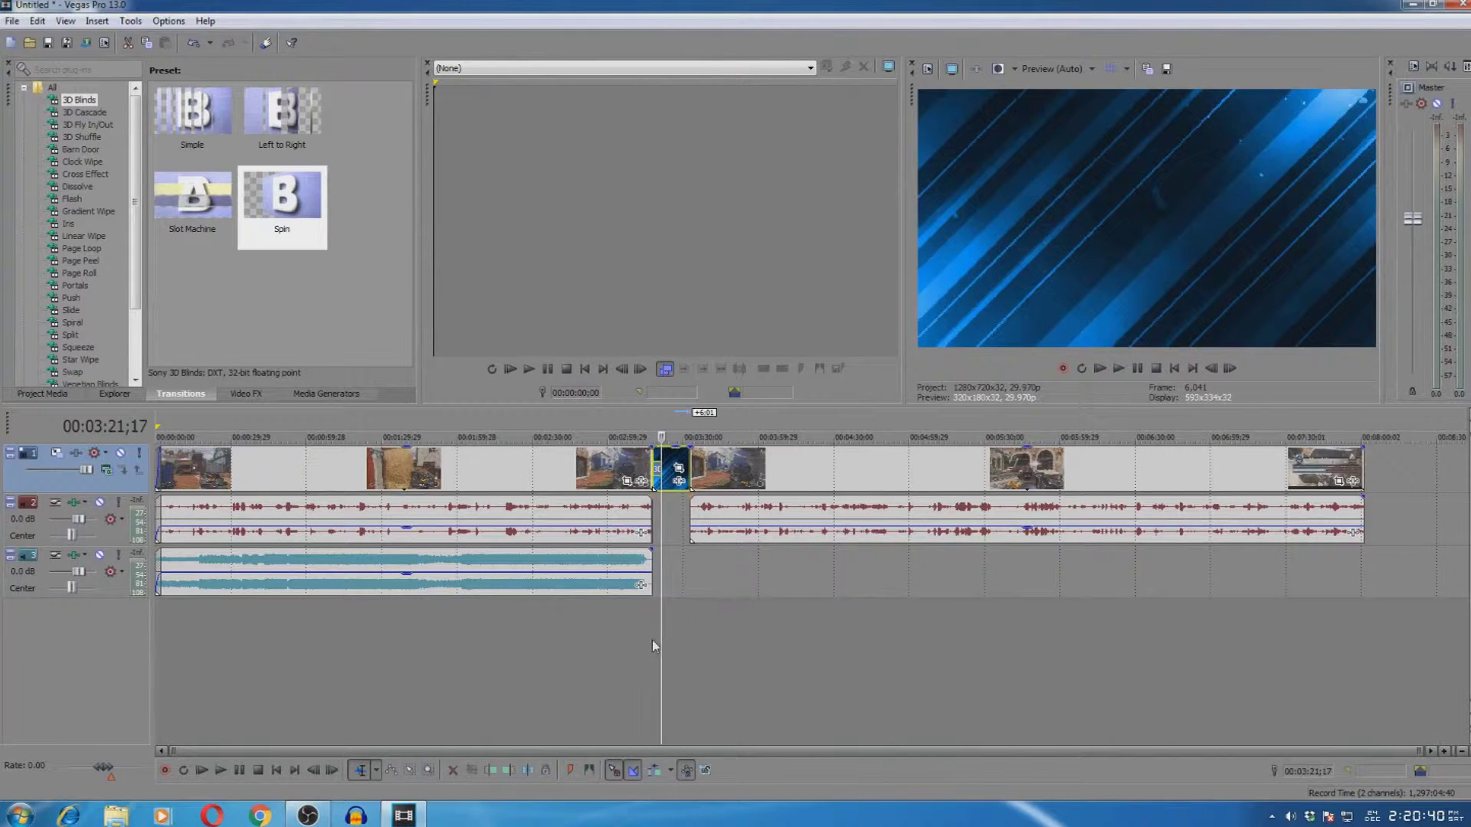
{"action": "left_click_drag", "start_coordinate": [664, 640], "coordinate": [67, 695]}
Step: Apply the 75% Black and White video effect to the first gameplay clip and check it in the preview
{"action": "left_click", "coordinate": [252, 396]}
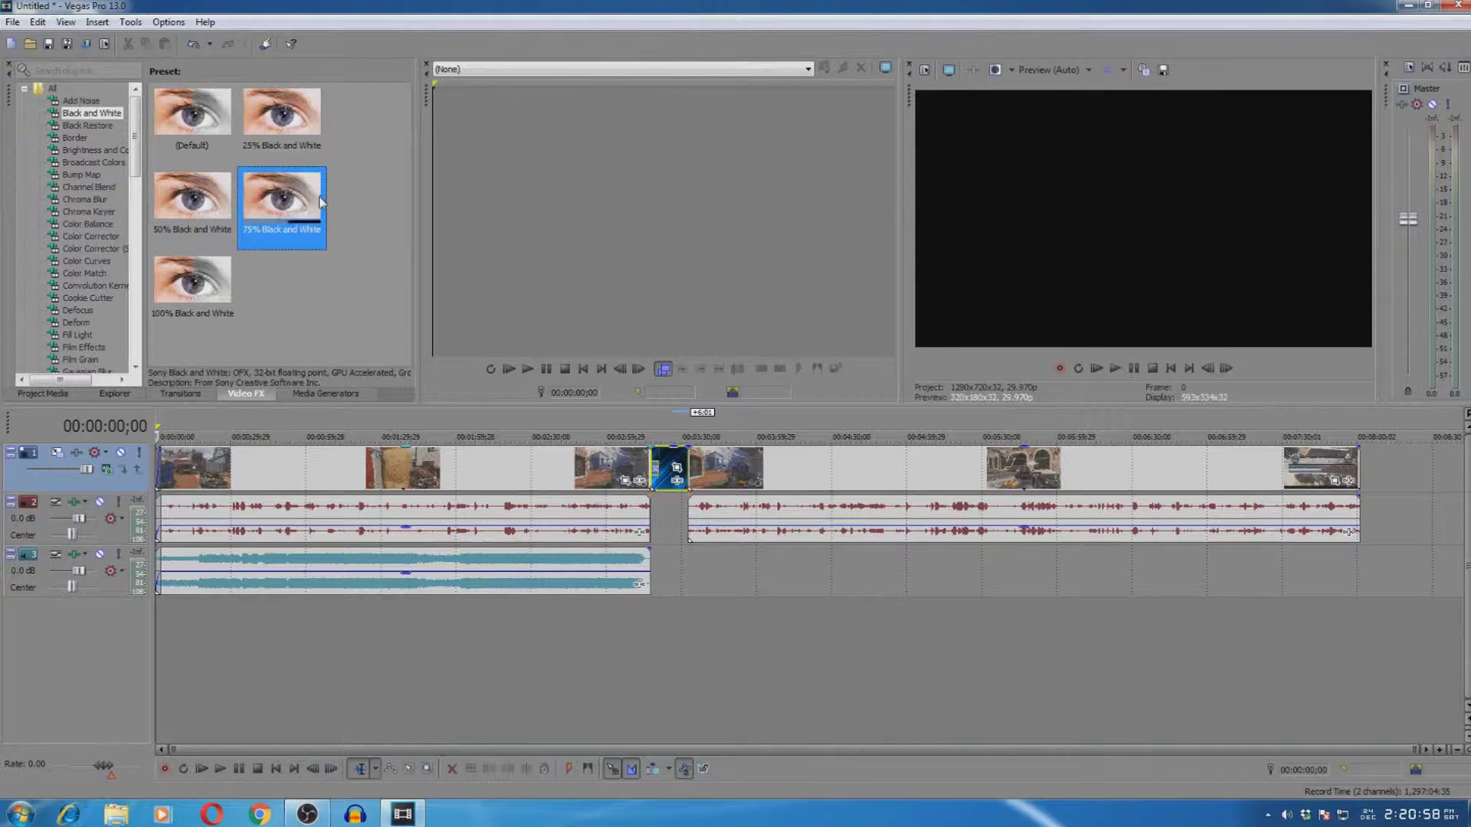
{"action": "left_click_drag", "start_coordinate": [291, 443], "coordinate": [300, 469]}
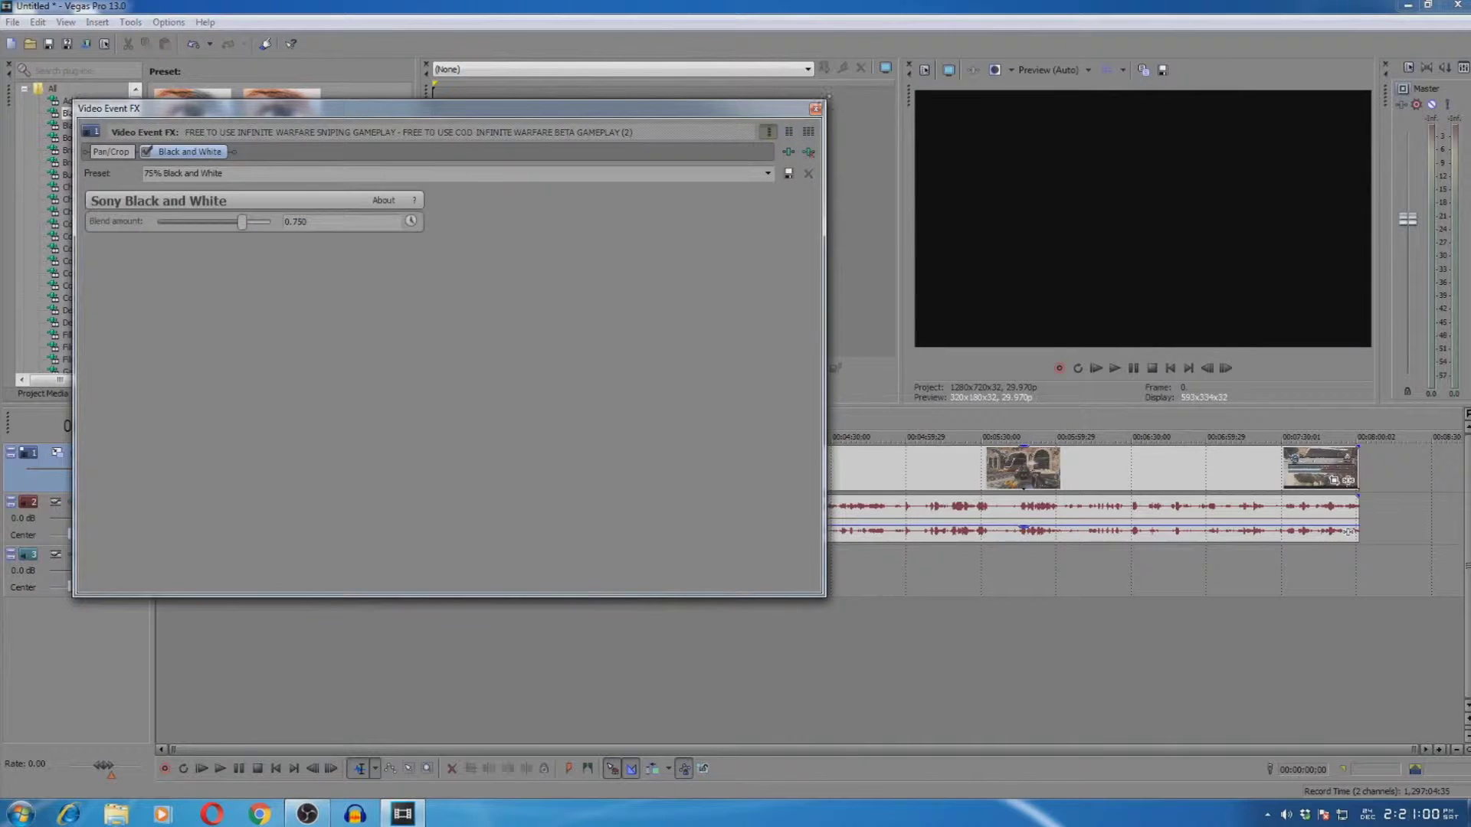
{"action": "left_click", "coordinate": [816, 110]}
{"action": "left_click", "coordinate": [308, 626]}
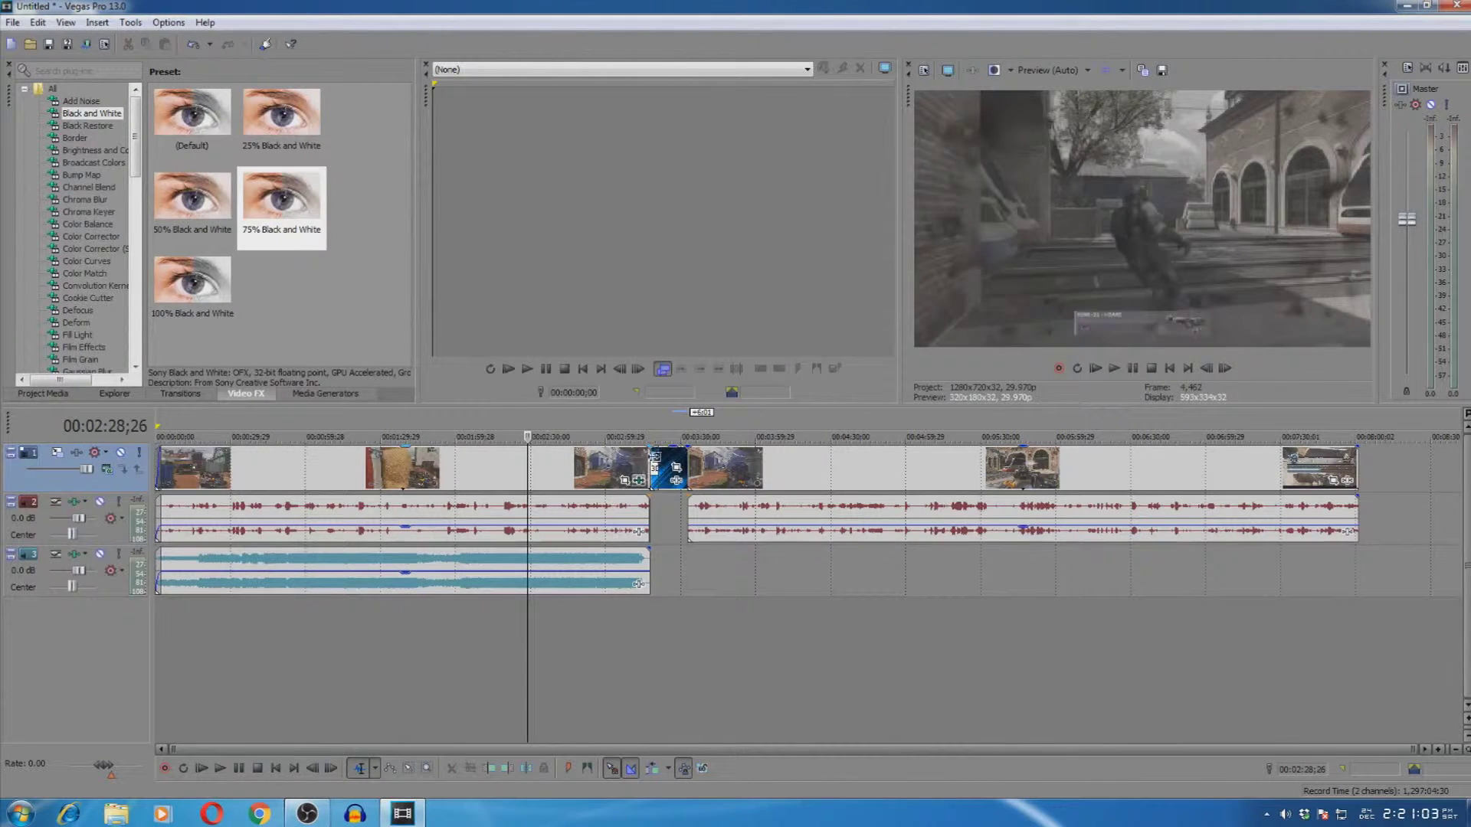
Step: Remove the Black and White effect from the first gameplay clip's effect chain
{"action": "scroll", "coordinate": [674, 506], "scroll_direction": "up", "scroll_amount": 2}
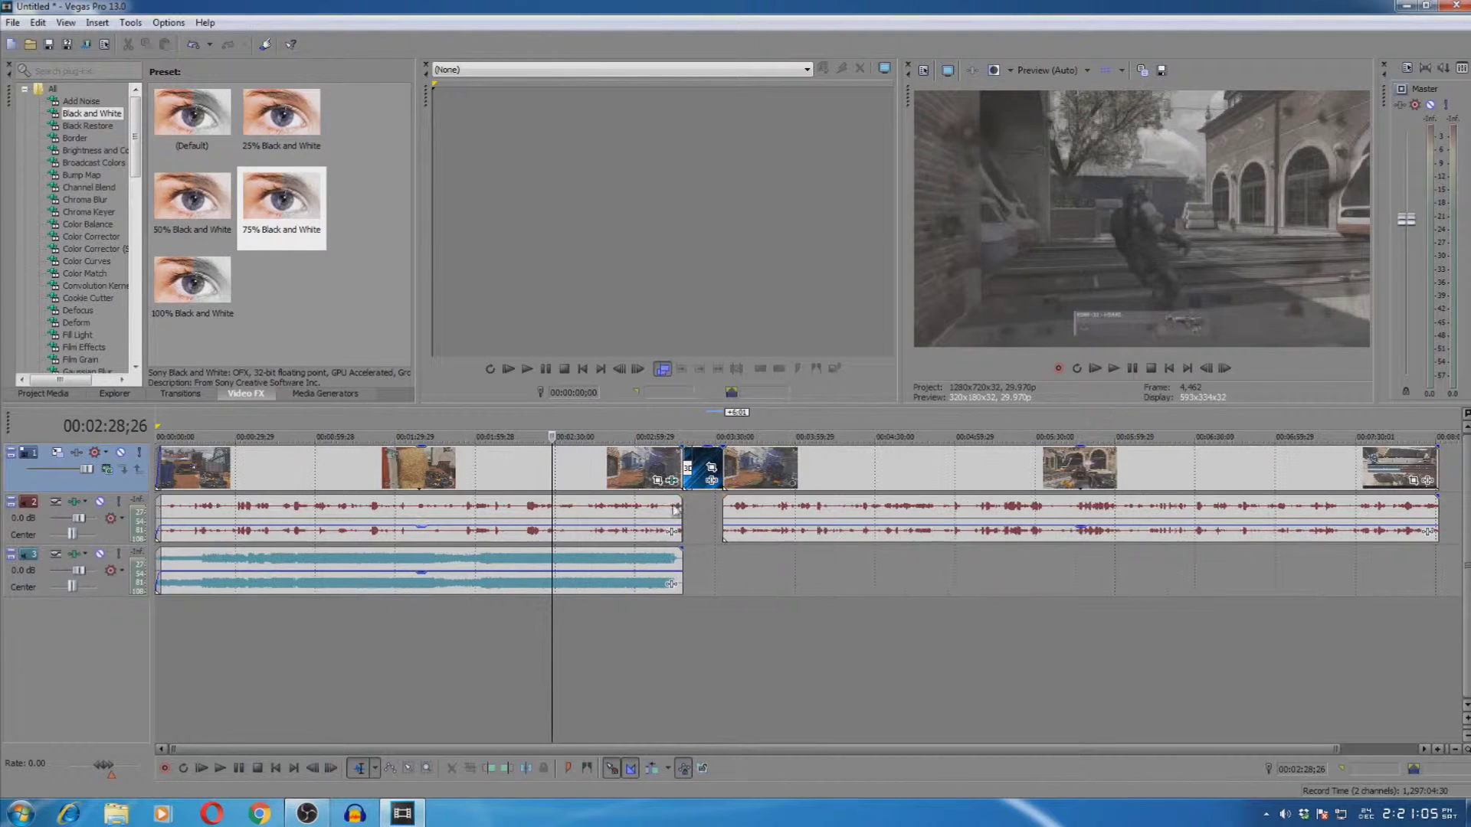
{"action": "scroll", "coordinate": [712, 517], "scroll_direction": "down", "scroll_amount": 2}
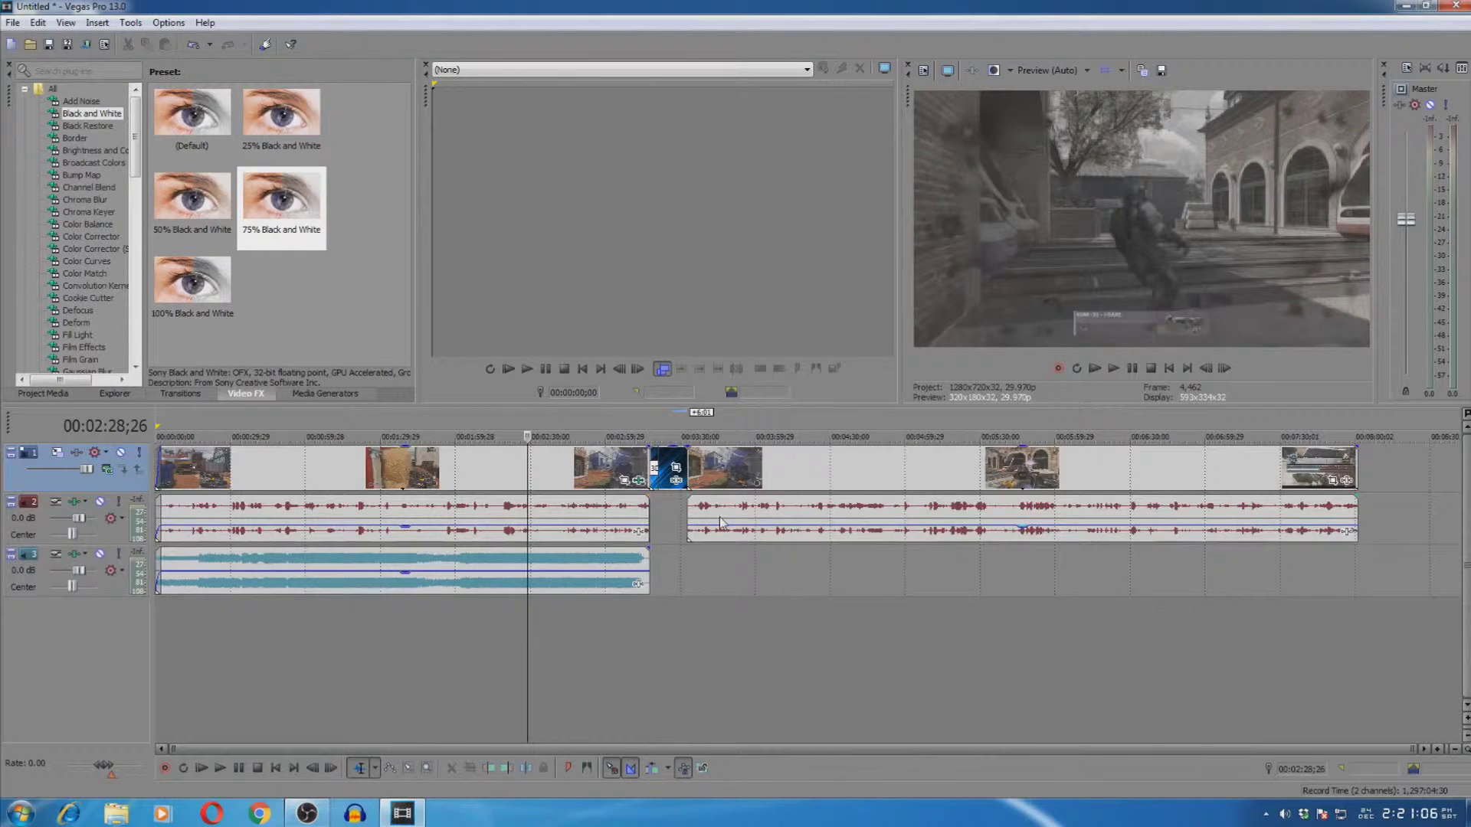
{"action": "left_click", "coordinate": [641, 482]}
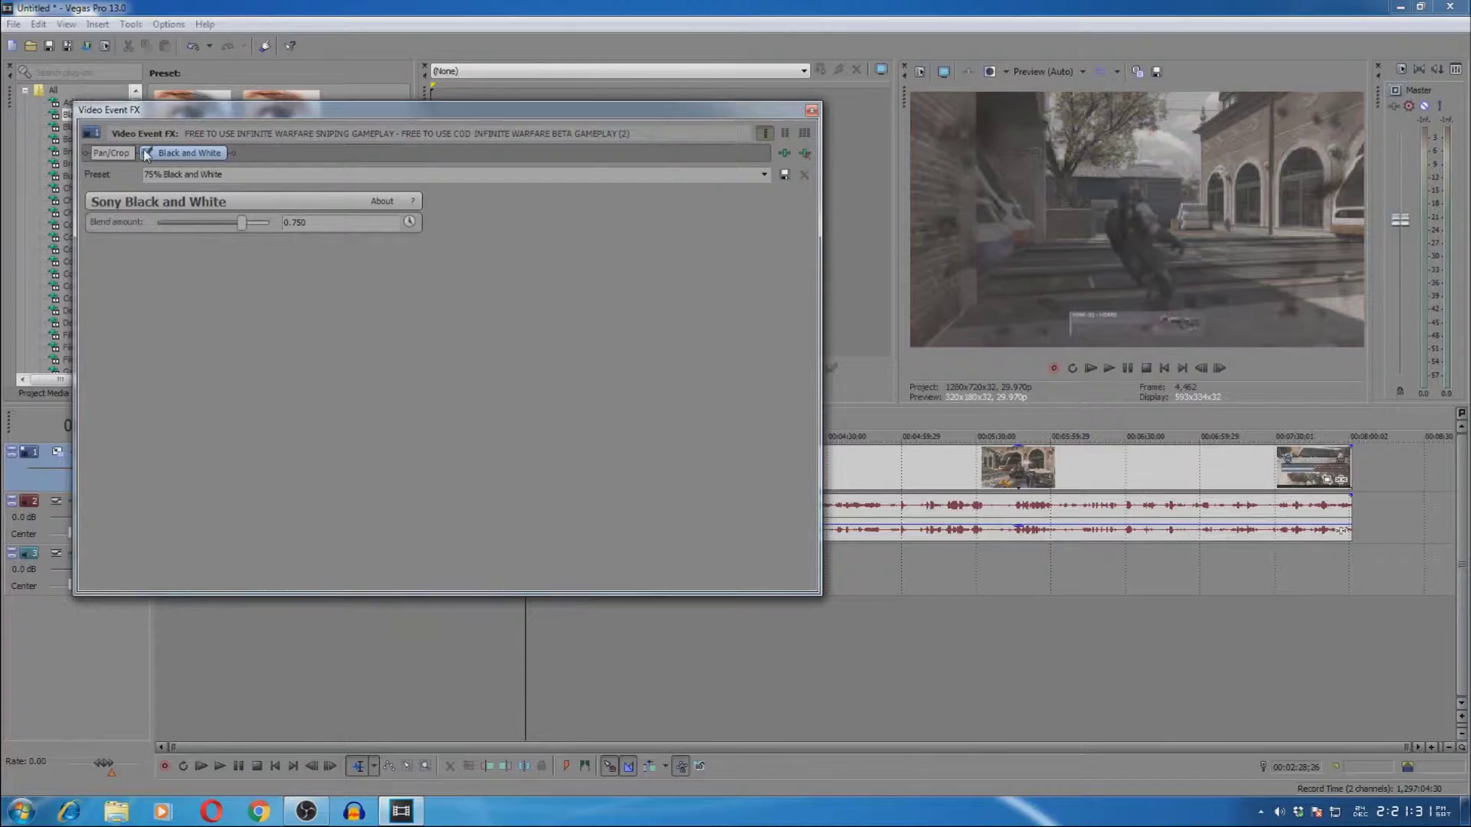
{"action": "left_click", "coordinate": [805, 154]}
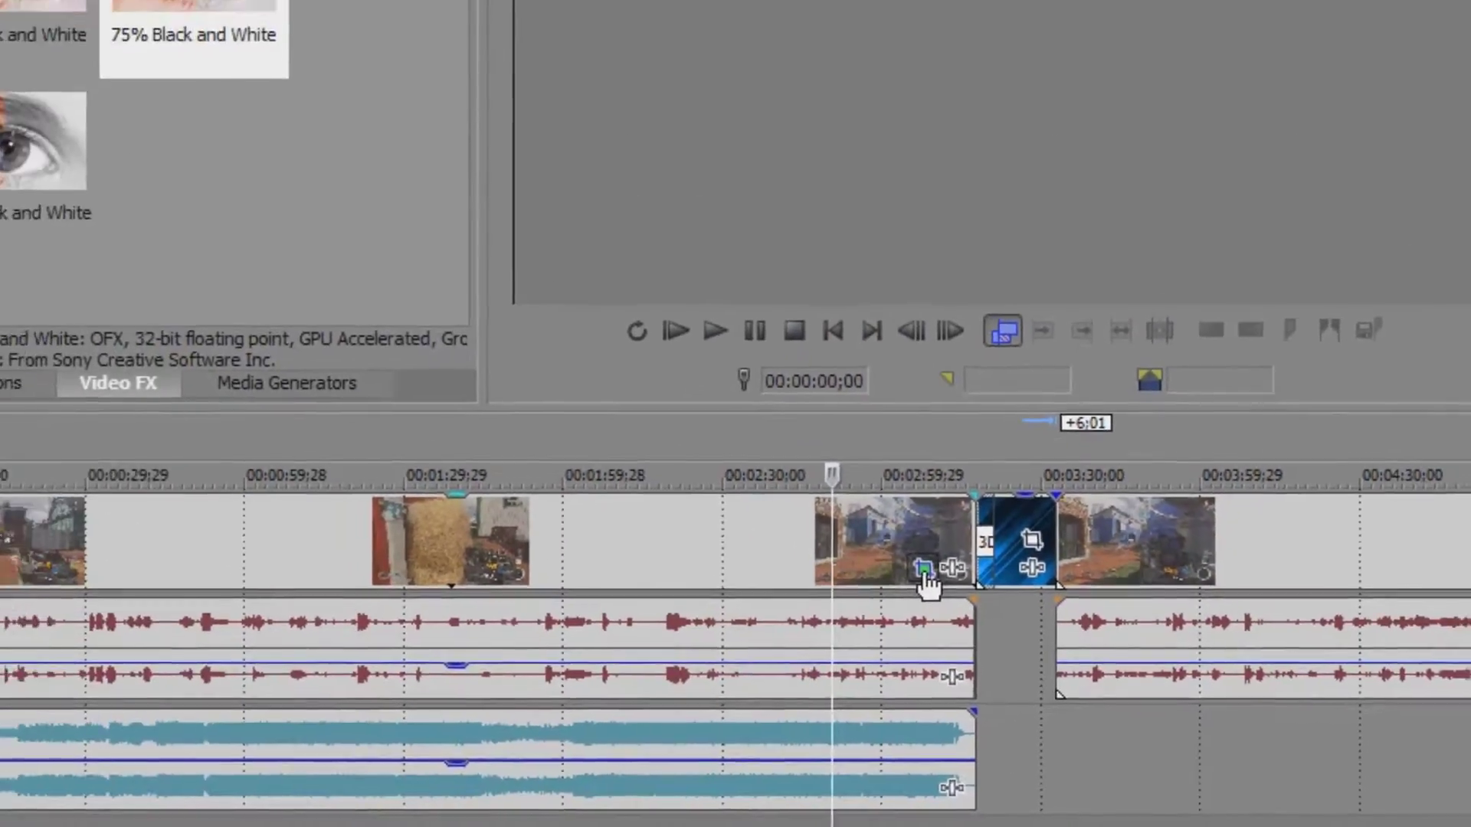
Step: Open the Event Pan/Crop settings of the first gameplay clip
{"action": "left_click", "coordinate": [743, 418]}
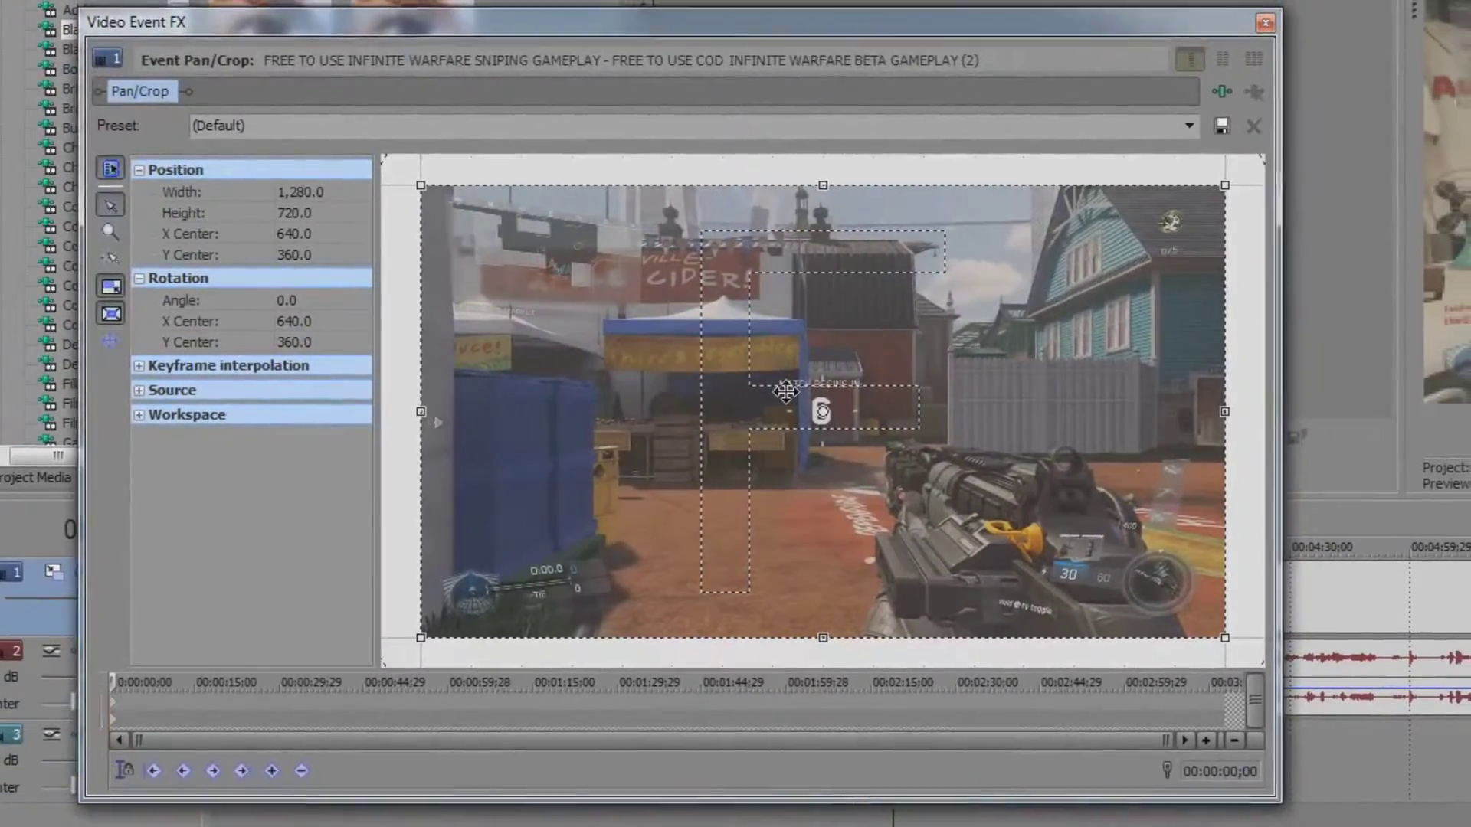
{"action": "scroll", "coordinate": [761, 347], "scroll_direction": "down", "scroll_amount": 3}
{"action": "scroll", "coordinate": [682, 452], "scroll_direction": "up", "scroll_amount": 3}
{"action": "scroll", "coordinate": [689, 438], "scroll_direction": "down", "scroll_amount": 4}
{"action": "scroll", "coordinate": [651, 441], "scroll_direction": "up", "scroll_amount": 2}
{"action": "scroll", "coordinate": [628, 429], "scroll_direction": "down", "scroll_amount": 2}
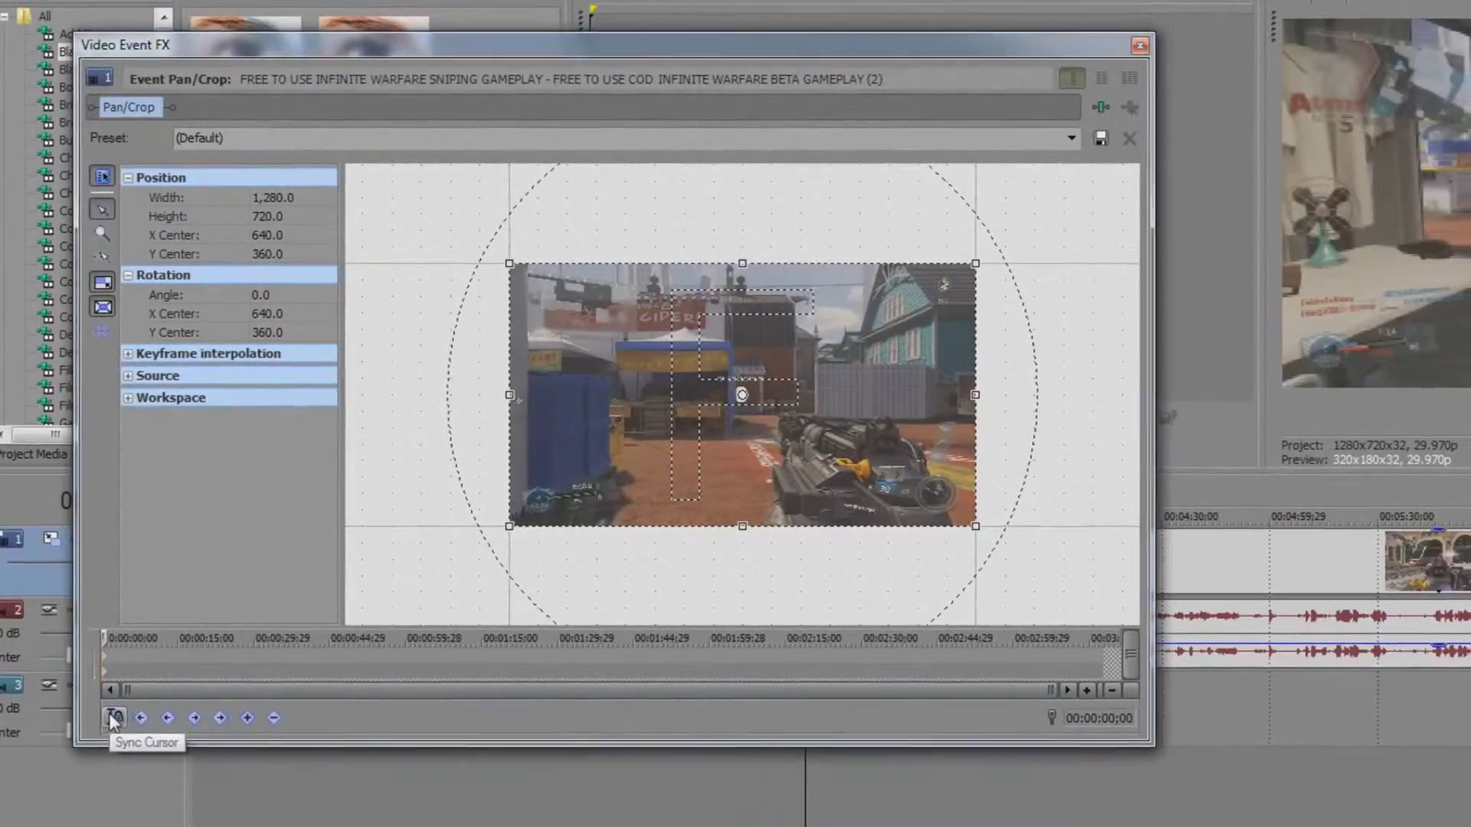
{"action": "left_click_drag", "start_coordinate": [724, 54], "coordinate": [986, 87]}
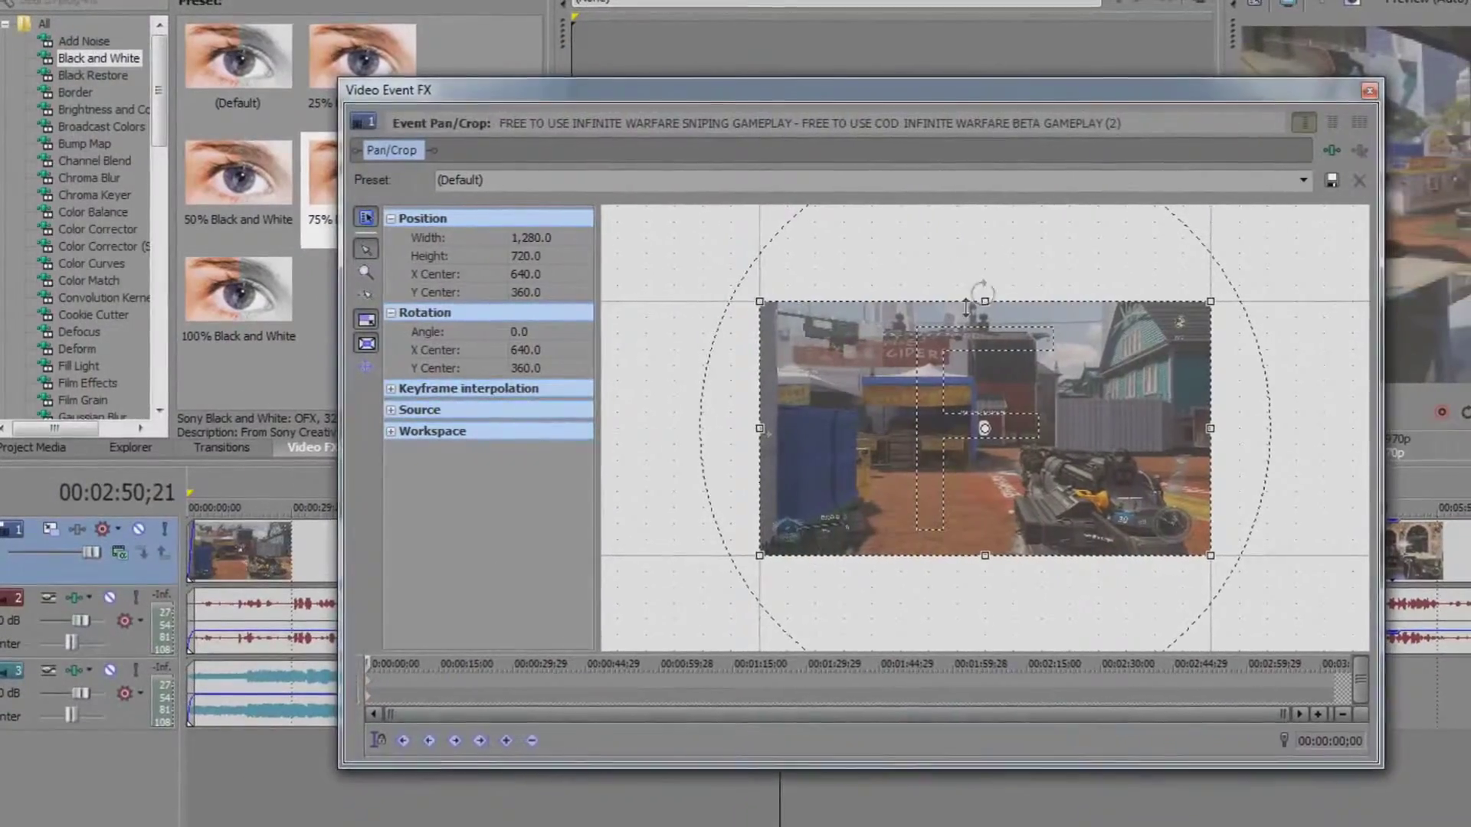
Step: Crop the first gameplay clip's top and bottom edges to a frame of about 1,280 by 596 for letterbox bars
{"action": "mouse_move", "coordinate": [981, 302]}
{"action": "left_mouse_down"}
{"action": "mouse_move", "coordinate": [964, 401]}
{"action": "mouse_move", "coordinate": [955, 301]}
{"action": "left_mouse_up"}
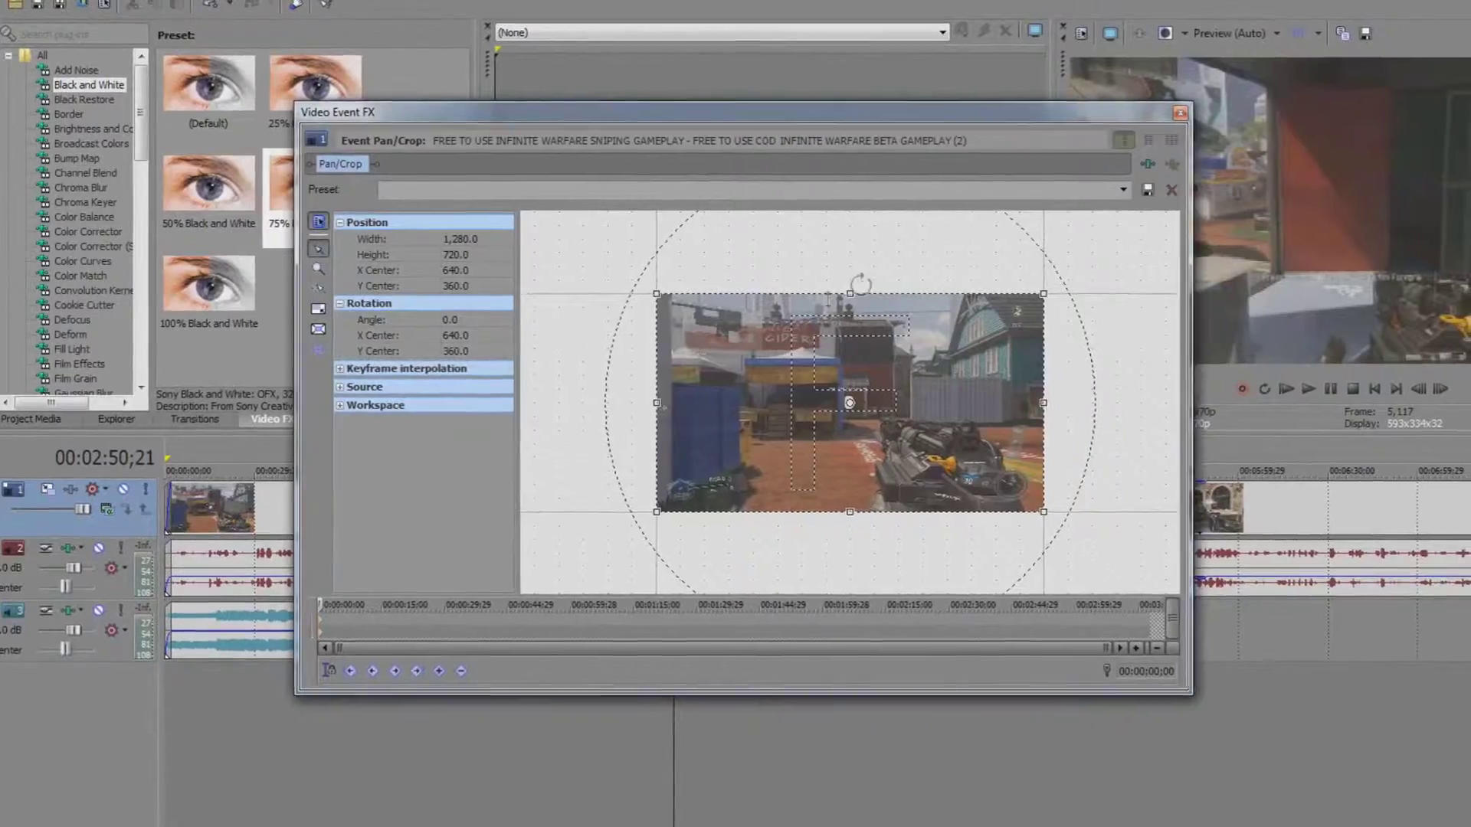
{"action": "left_click_drag", "start_coordinate": [844, 296], "coordinate": [787, 291]}
{"action": "left_click_drag", "start_coordinate": [973, 124], "coordinate": [740, 136]}
{"action": "left_click_drag", "start_coordinate": [476, 298], "coordinate": [476, 314]}
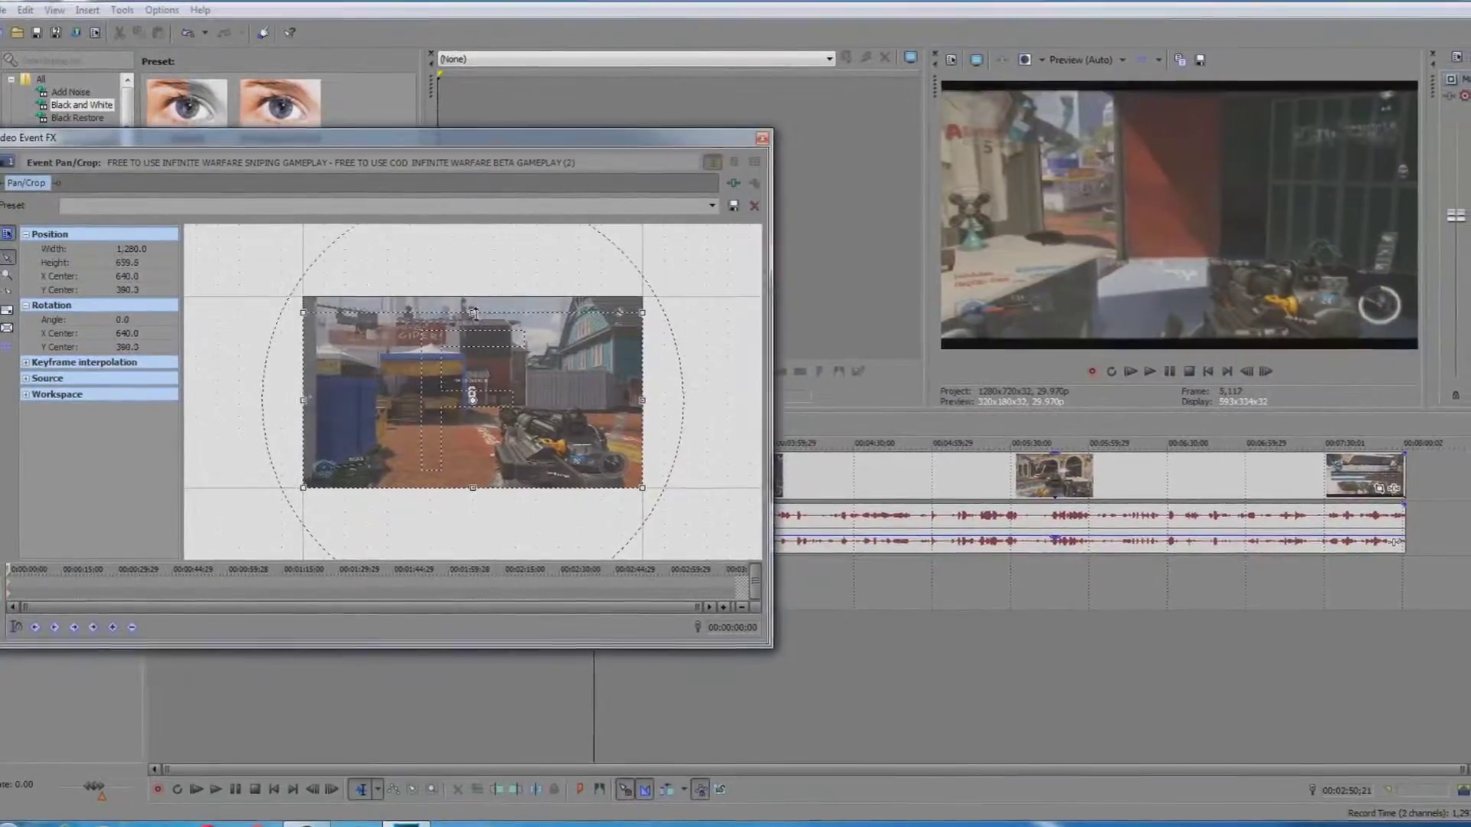
{"action": "left_click_drag", "start_coordinate": [472, 488], "coordinate": [473, 471]}
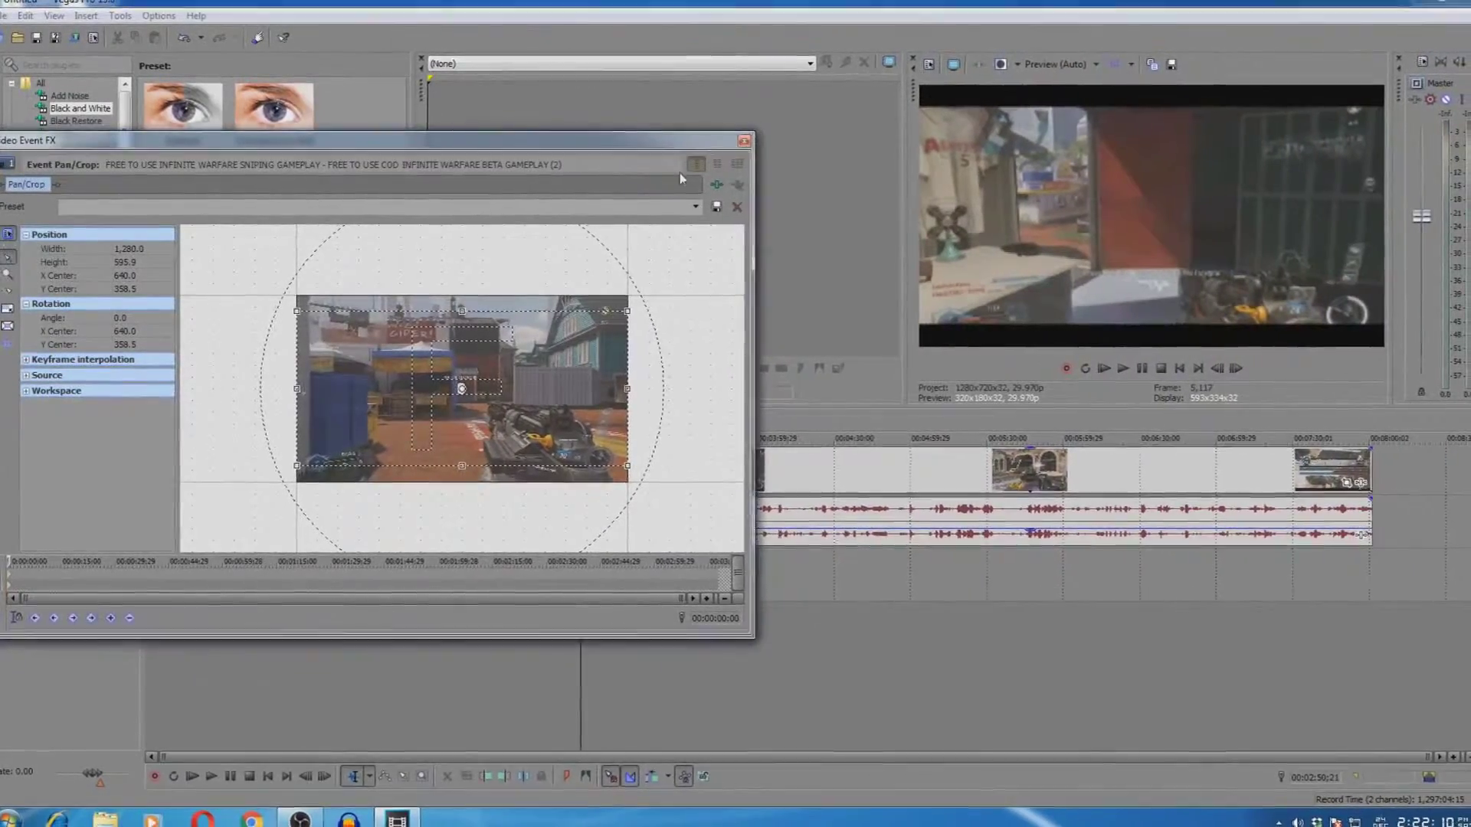
{"action": "left_click", "coordinate": [744, 140]}
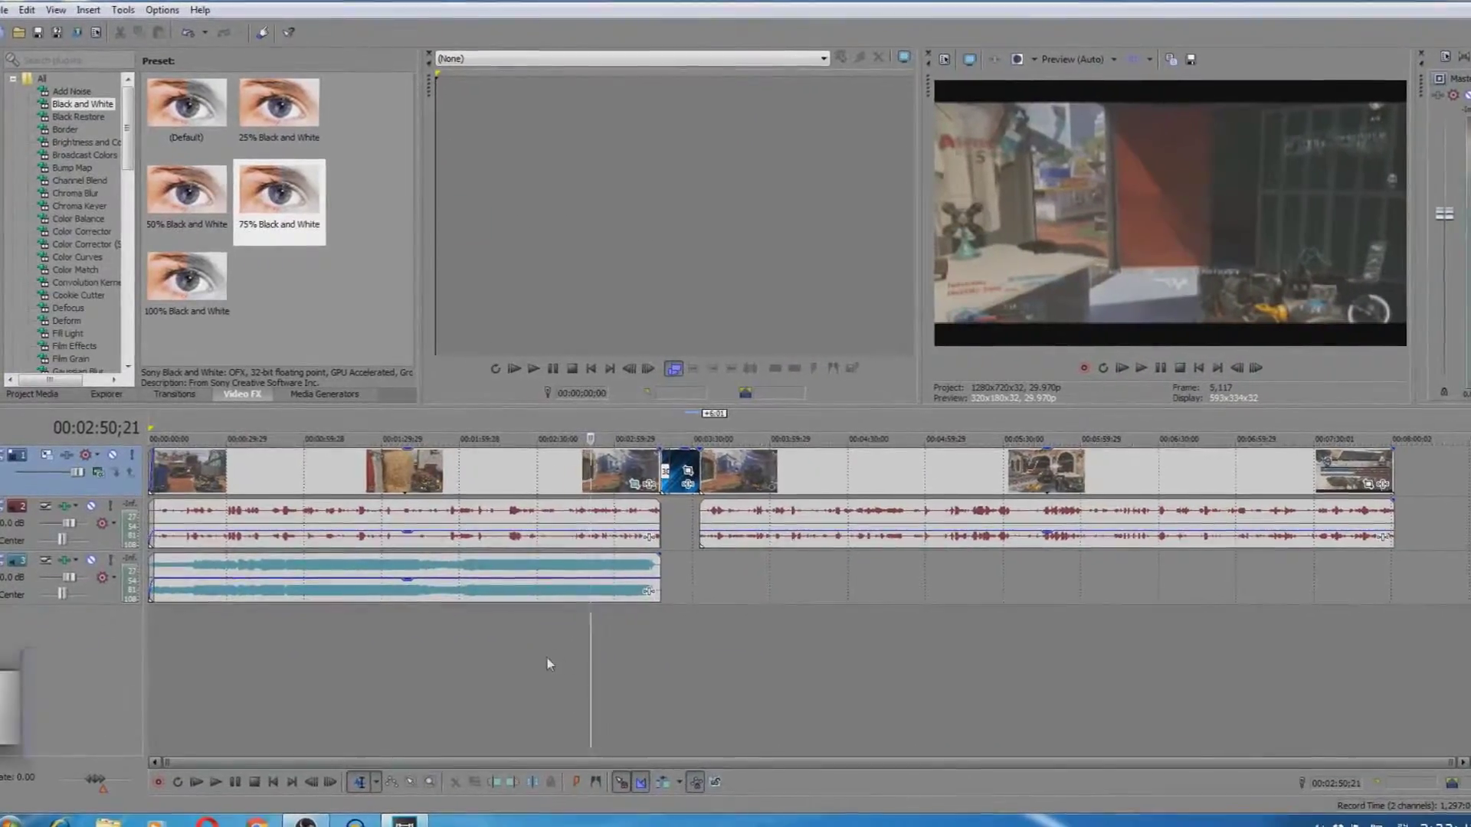
Step: Check the letterboxed footage at several points of the first gameplay clip, ending at 00:00:12;18
{"action": "left_click", "coordinate": [546, 659]}
{"action": "left_click", "coordinate": [416, 656]}
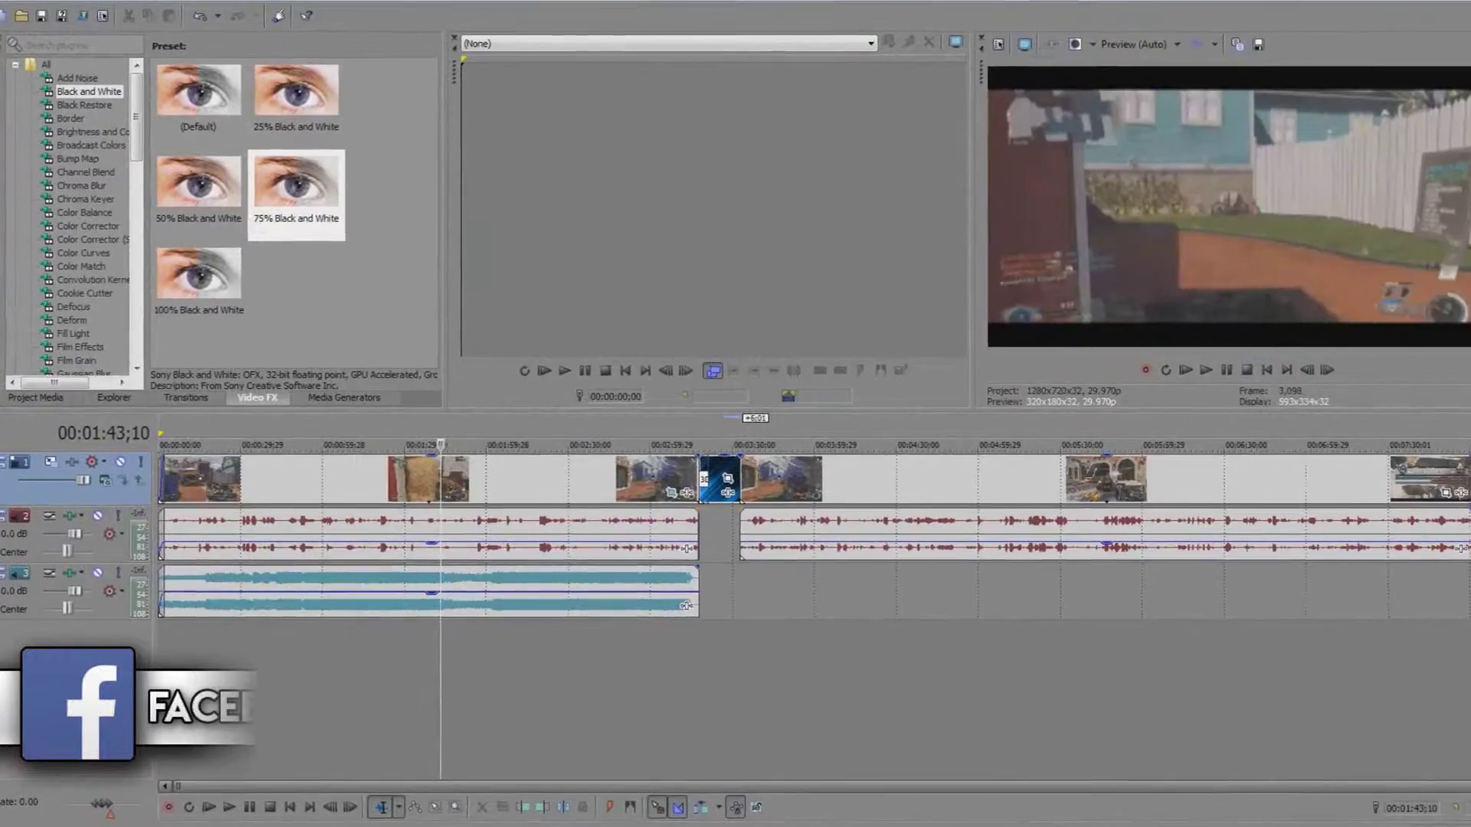
{"action": "left_click", "coordinate": [175, 658]}
{"action": "left_click", "coordinate": [161, 657]}
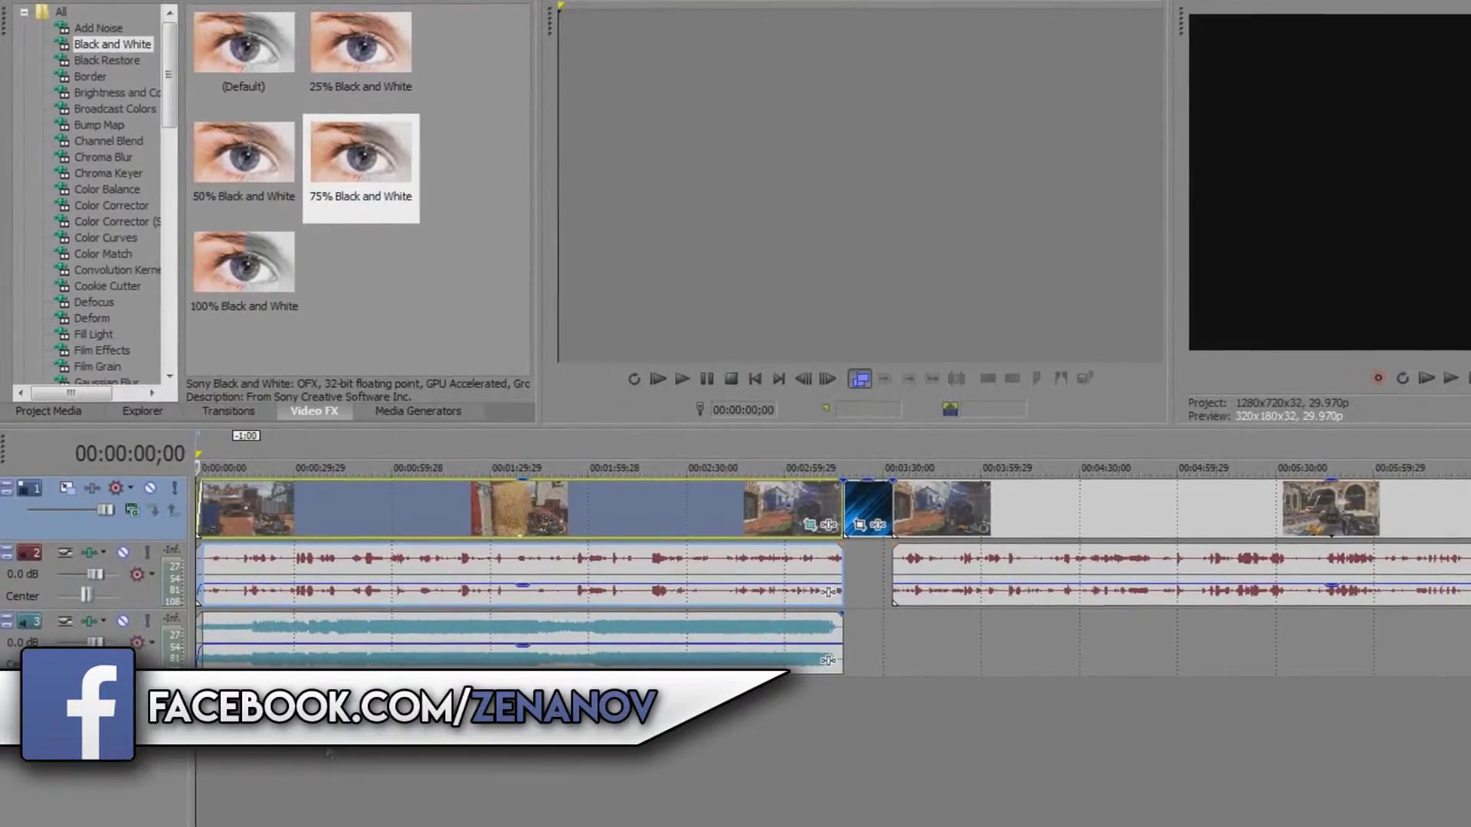
{"action": "left_click", "coordinate": [310, 755]}
{"action": "left_click", "coordinate": [256, 752]}
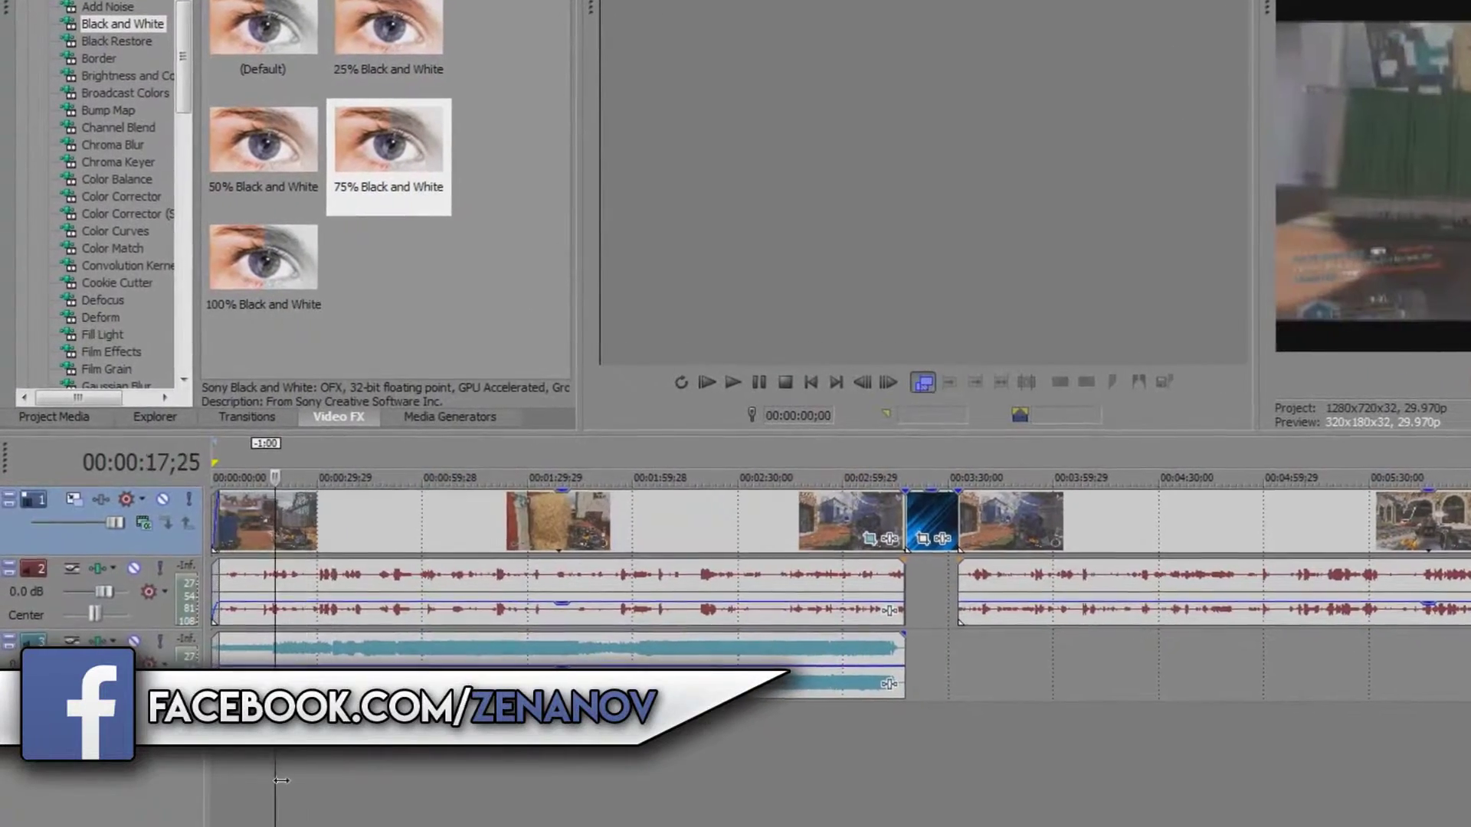
{"action": "left_click", "coordinate": [258, 778]}
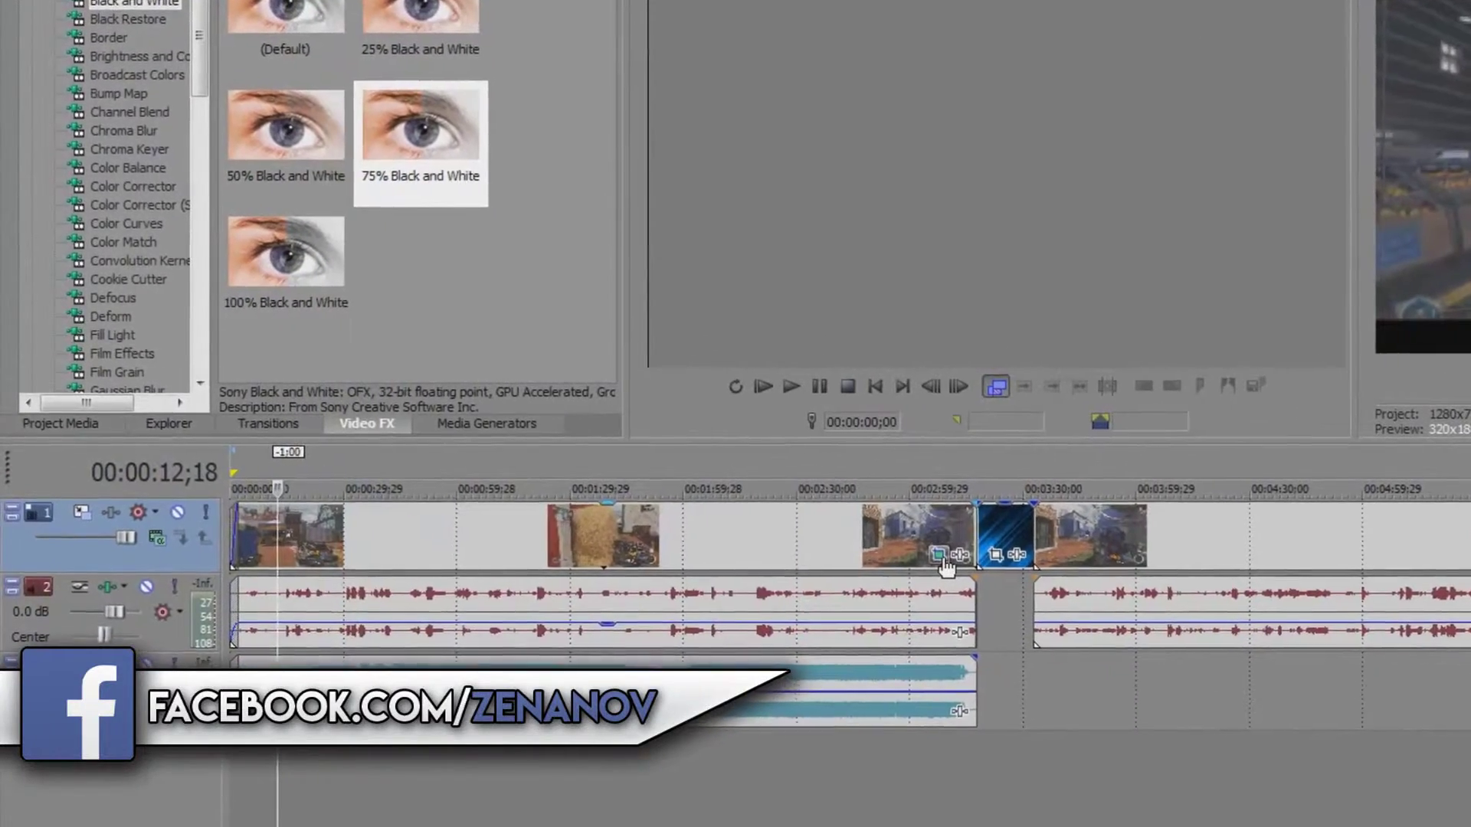
Step: Adjust the first gameplay clip's crop at 00:00:12;18, shrinking it to about 749 by 332 and enlarging it again
{"action": "left_click", "coordinate": [939, 555]}
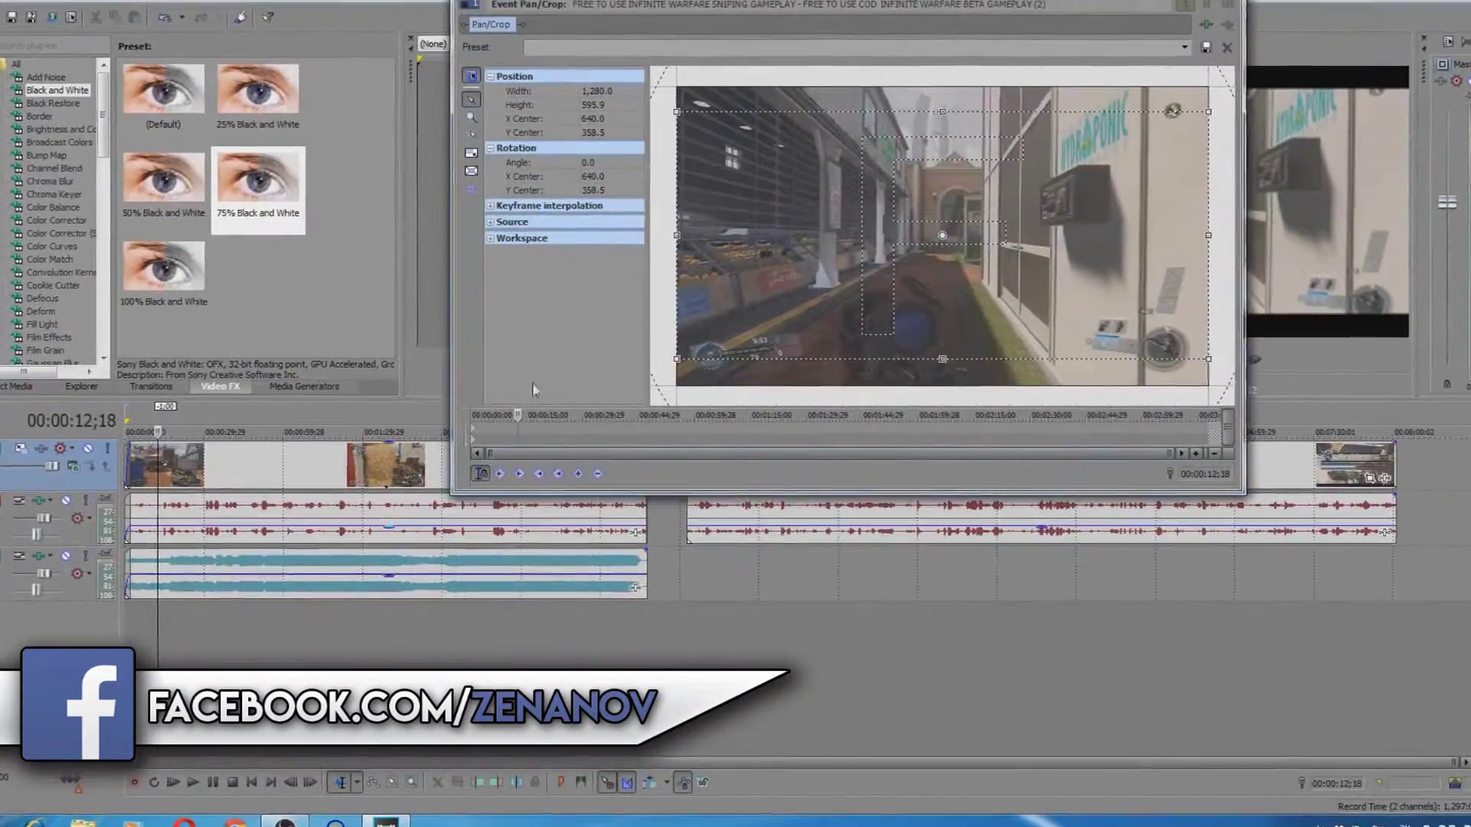
{"action": "mouse_move", "coordinate": [712, 114]}
{"action": "left_mouse_down"}
{"action": "mouse_move", "coordinate": [712, 141]}
{"action": "mouse_move", "coordinate": [725, 116]}
{"action": "left_mouse_up"}
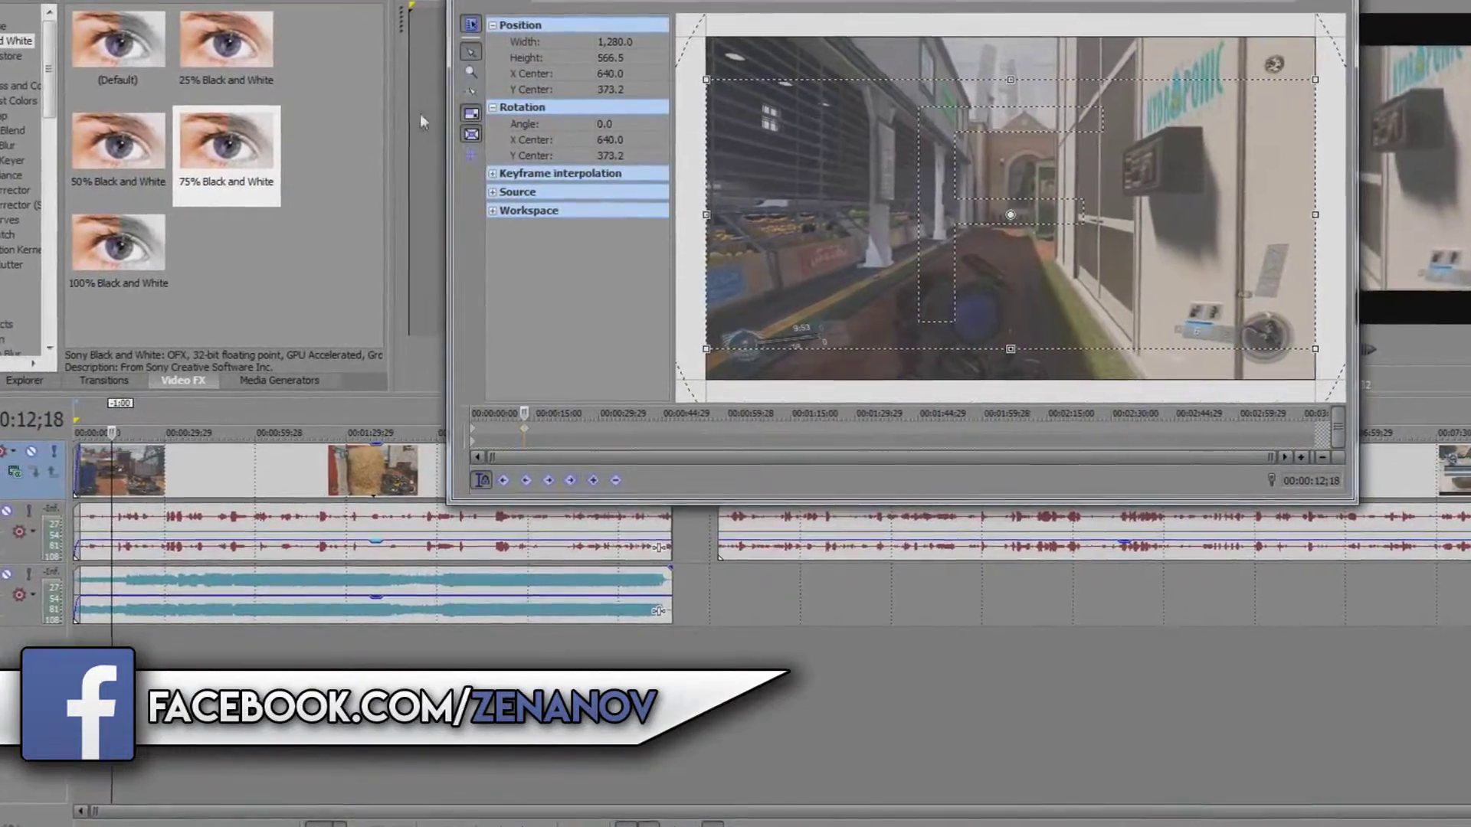
{"action": "left_click_drag", "start_coordinate": [706, 81], "coordinate": [786, 123]}
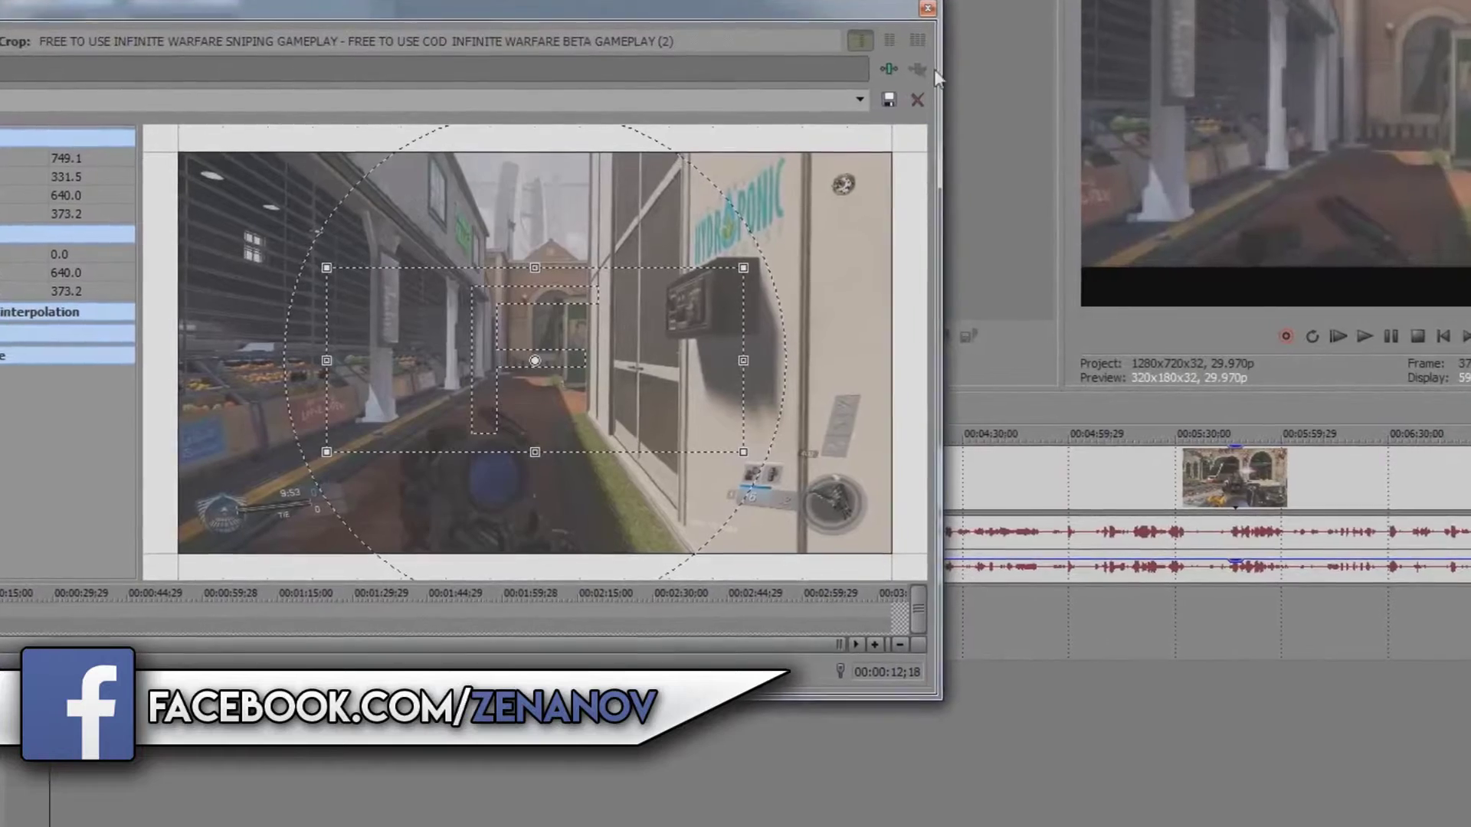
{"action": "left_click_drag", "start_coordinate": [319, 259], "coordinate": [289, 125]}
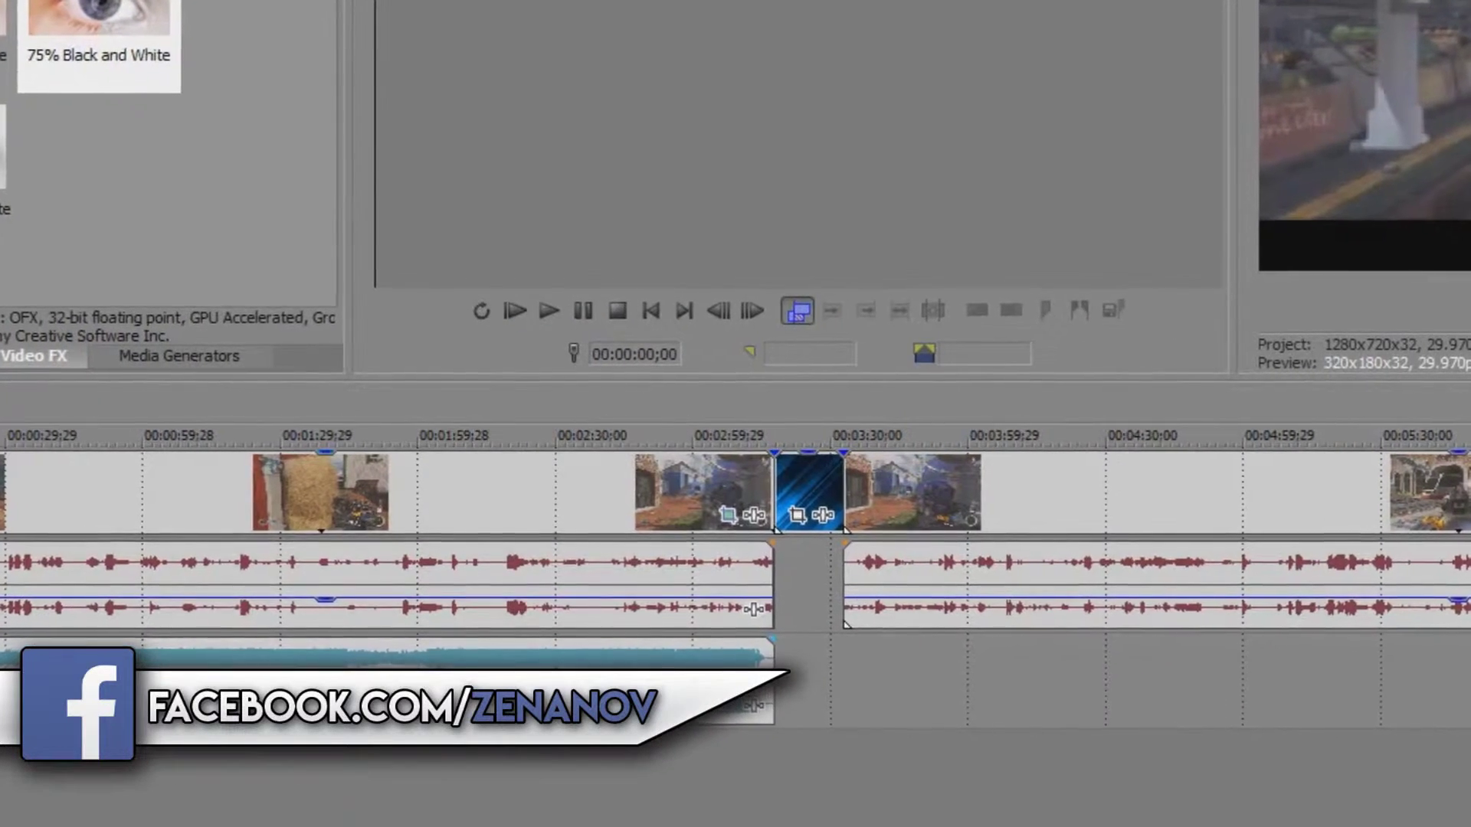
Step: Add a (Legacy) Text event with the Soft Shadow preset on a new track above the first gameplay clip, around 00:01:50
{"action": "left_click", "coordinate": [173, 354]}
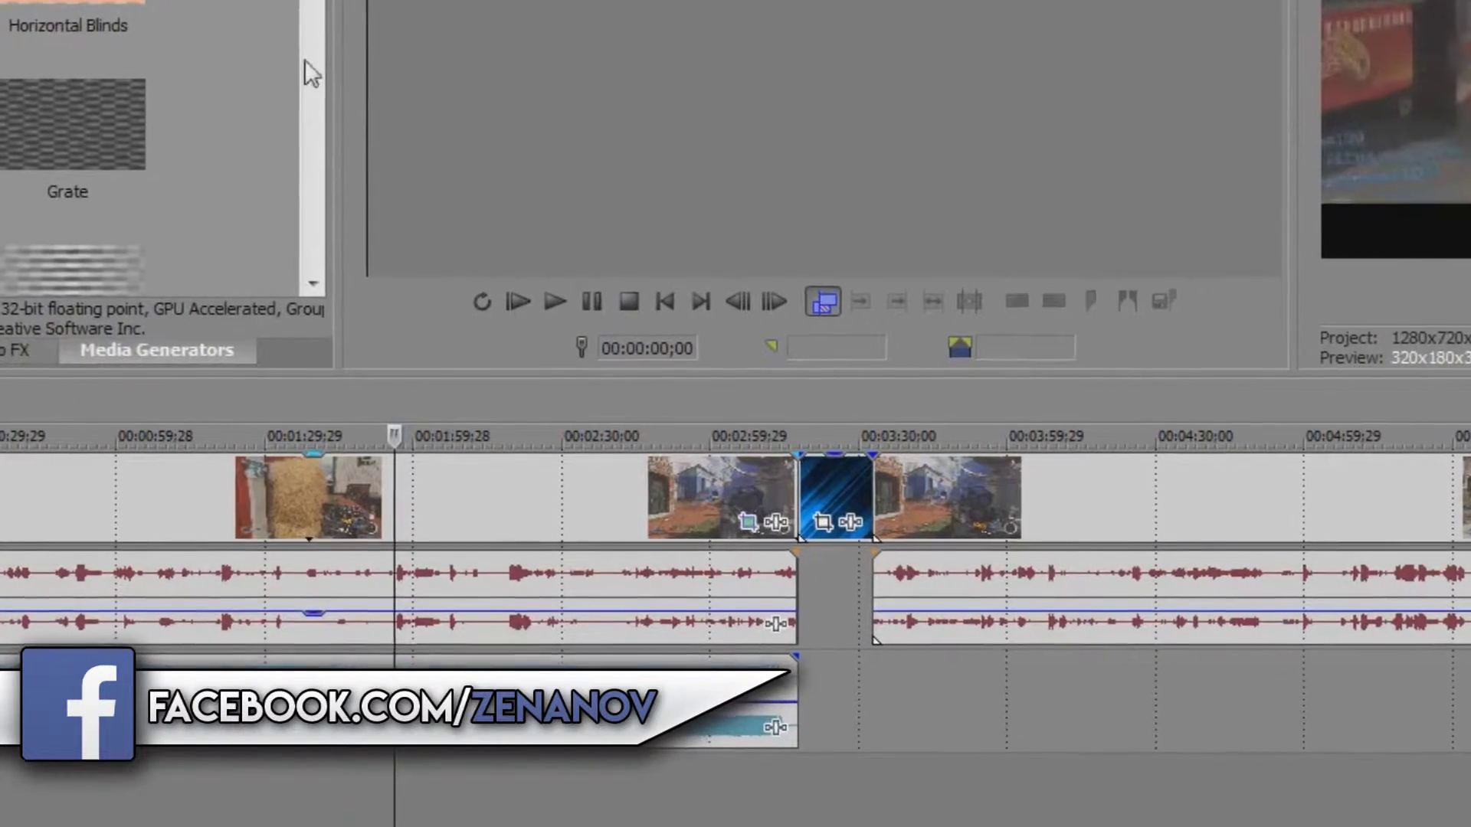
{"action": "mouse_move", "coordinate": [309, 2]}
{"action": "left_mouse_down"}
{"action": "mouse_move", "coordinate": [273, 223]}
{"action": "mouse_move", "coordinate": [299, 2]}
{"action": "left_mouse_up"}
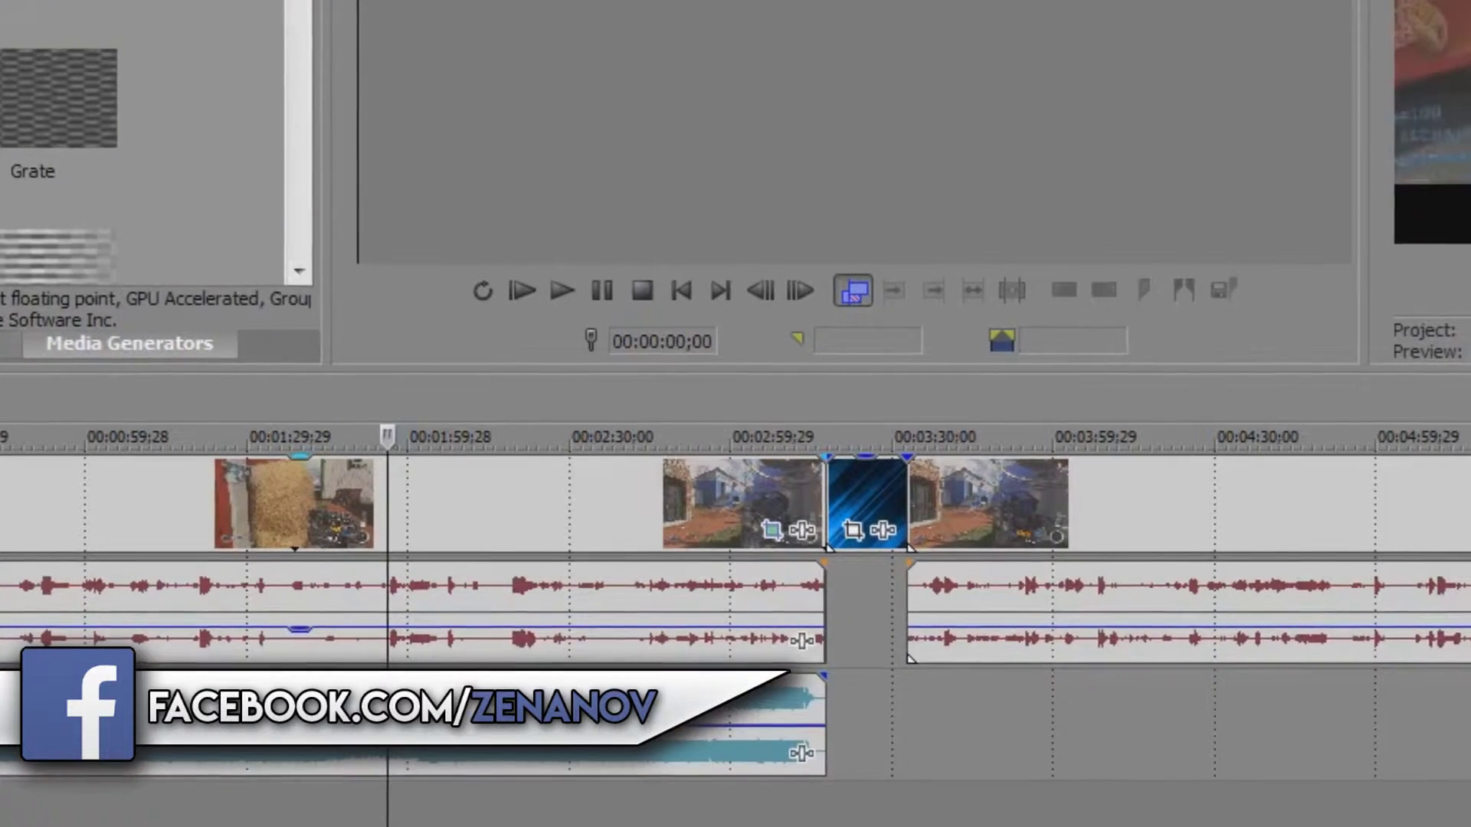
{"action": "left_click", "coordinate": [2, 3]}
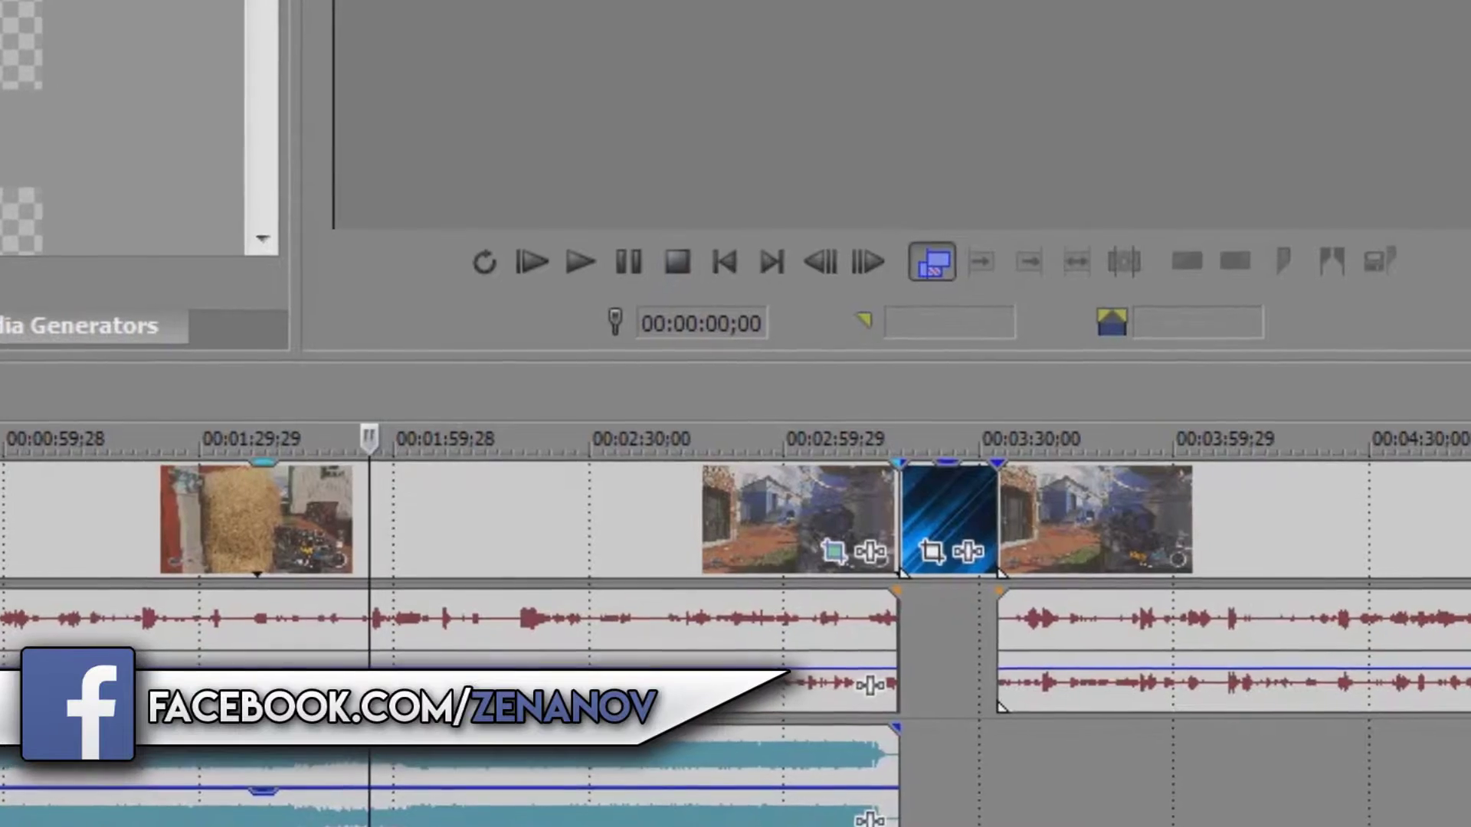
{"action": "left_click_drag", "start_coordinate": [9, 46], "coordinate": [410, 582]}
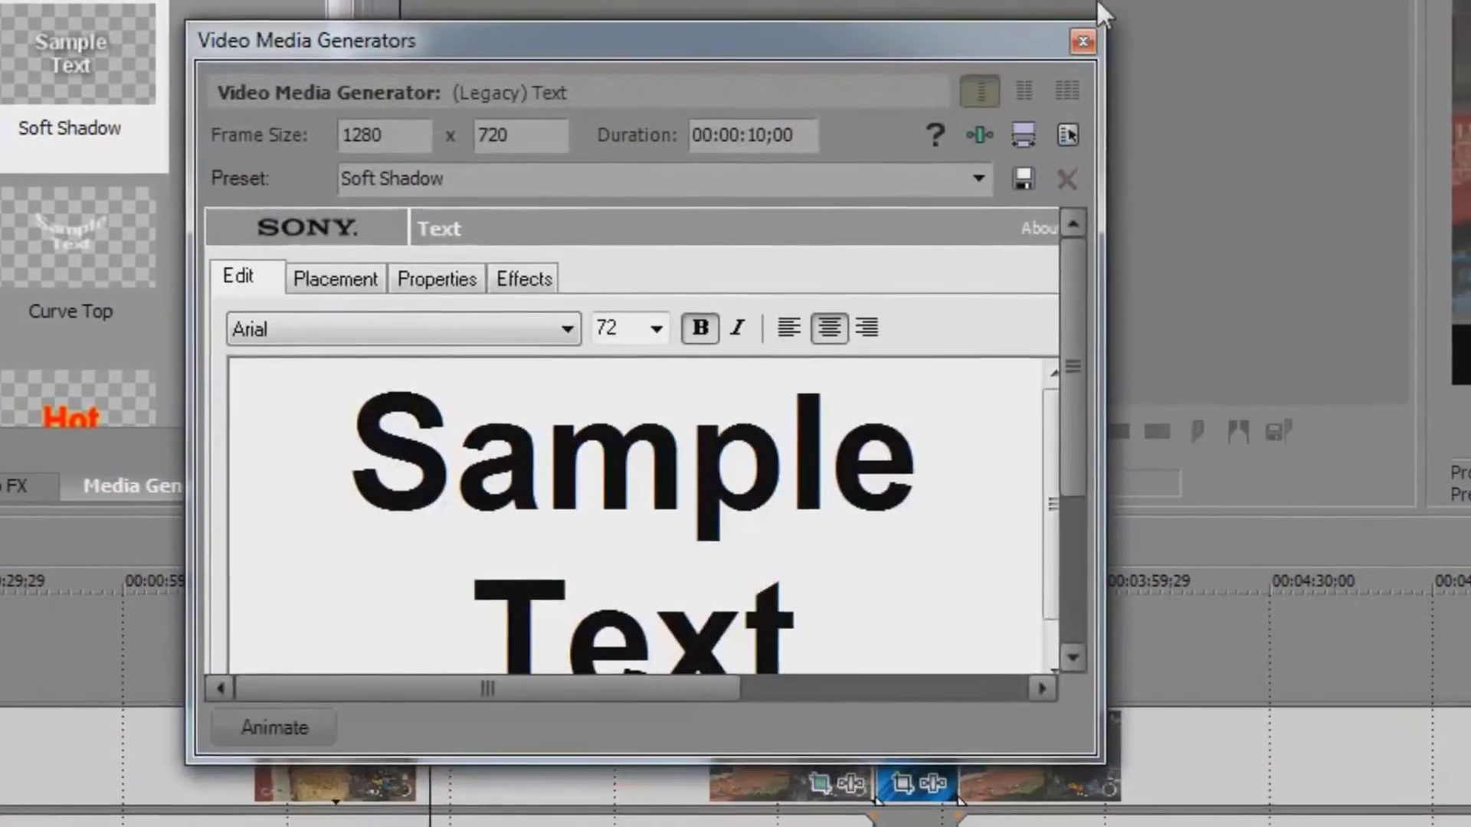
Step: Replace the sample text with "Zenanov" and centre it
{"action": "left_click", "coordinate": [757, 503]}
{"action": "double_click", "coordinate": [757, 503]}
{"action": "key", "text": "ctrl+a"}
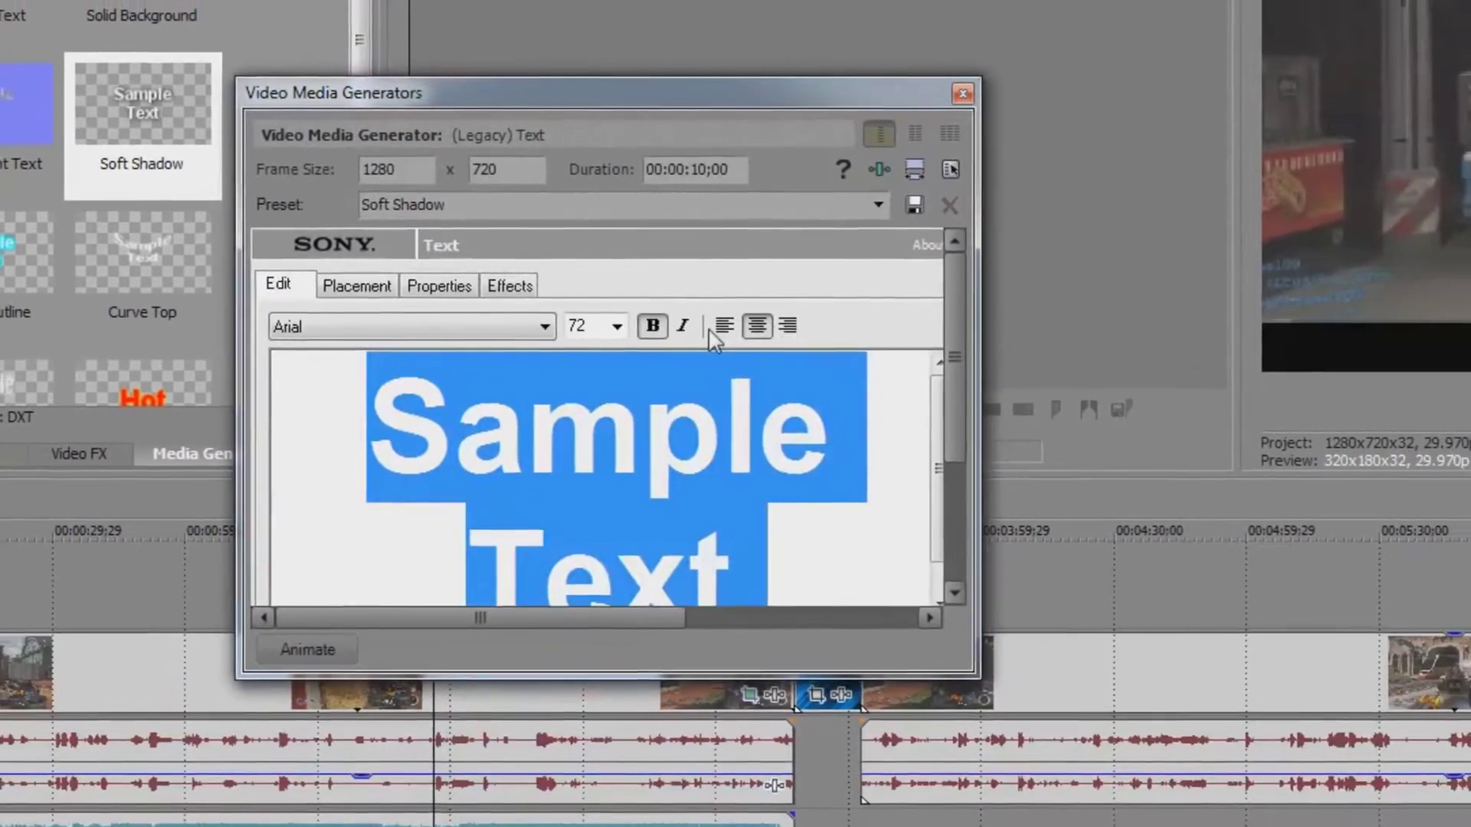
{"action": "left_click", "coordinate": [752, 333]}
{"action": "type", "text": "ZE"}
{"action": "key", "text": "BackSpace"}
{"action": "type", "text": "en"}
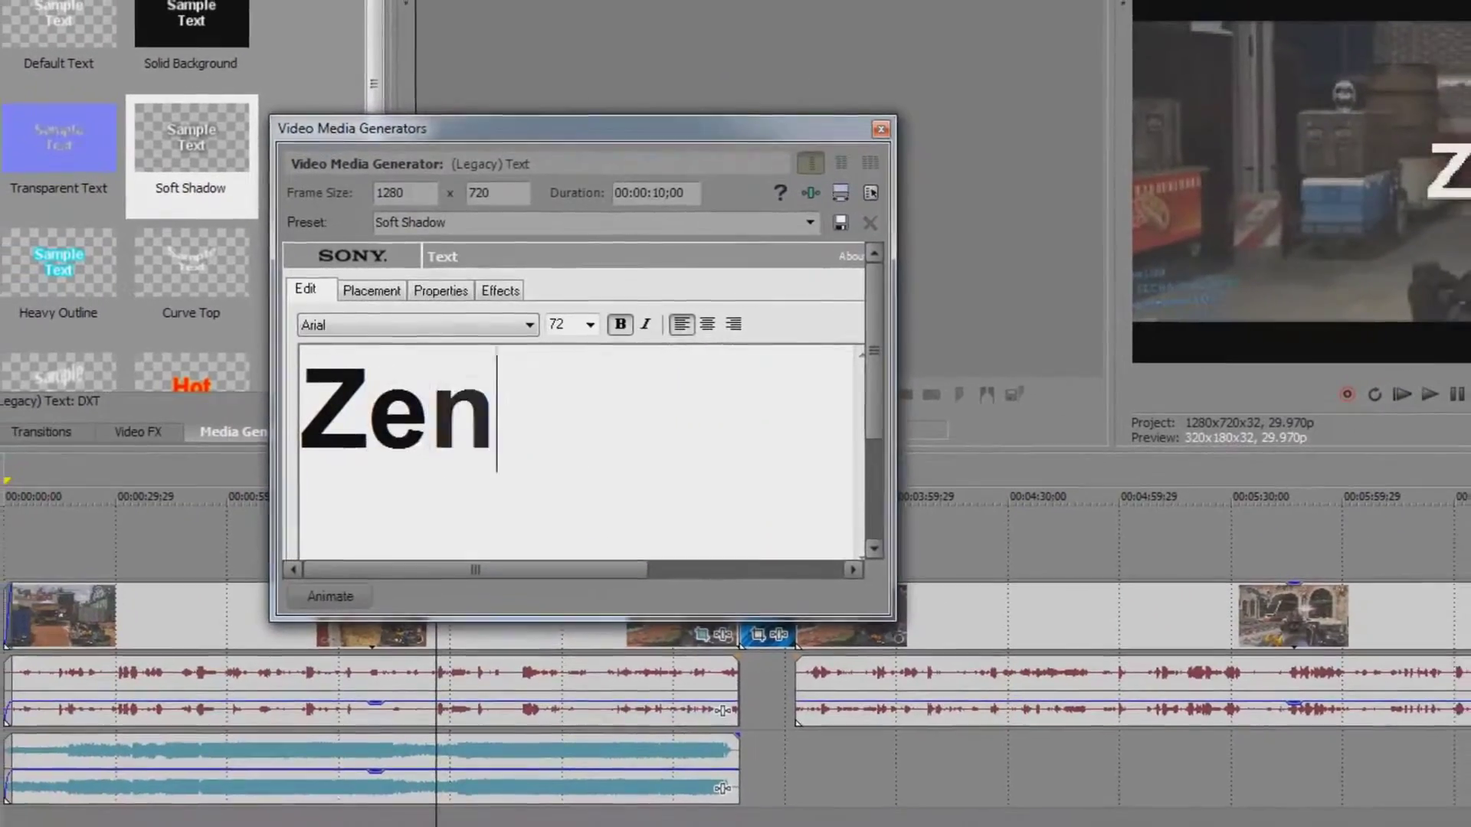
{"action": "type", "text": "anov"}
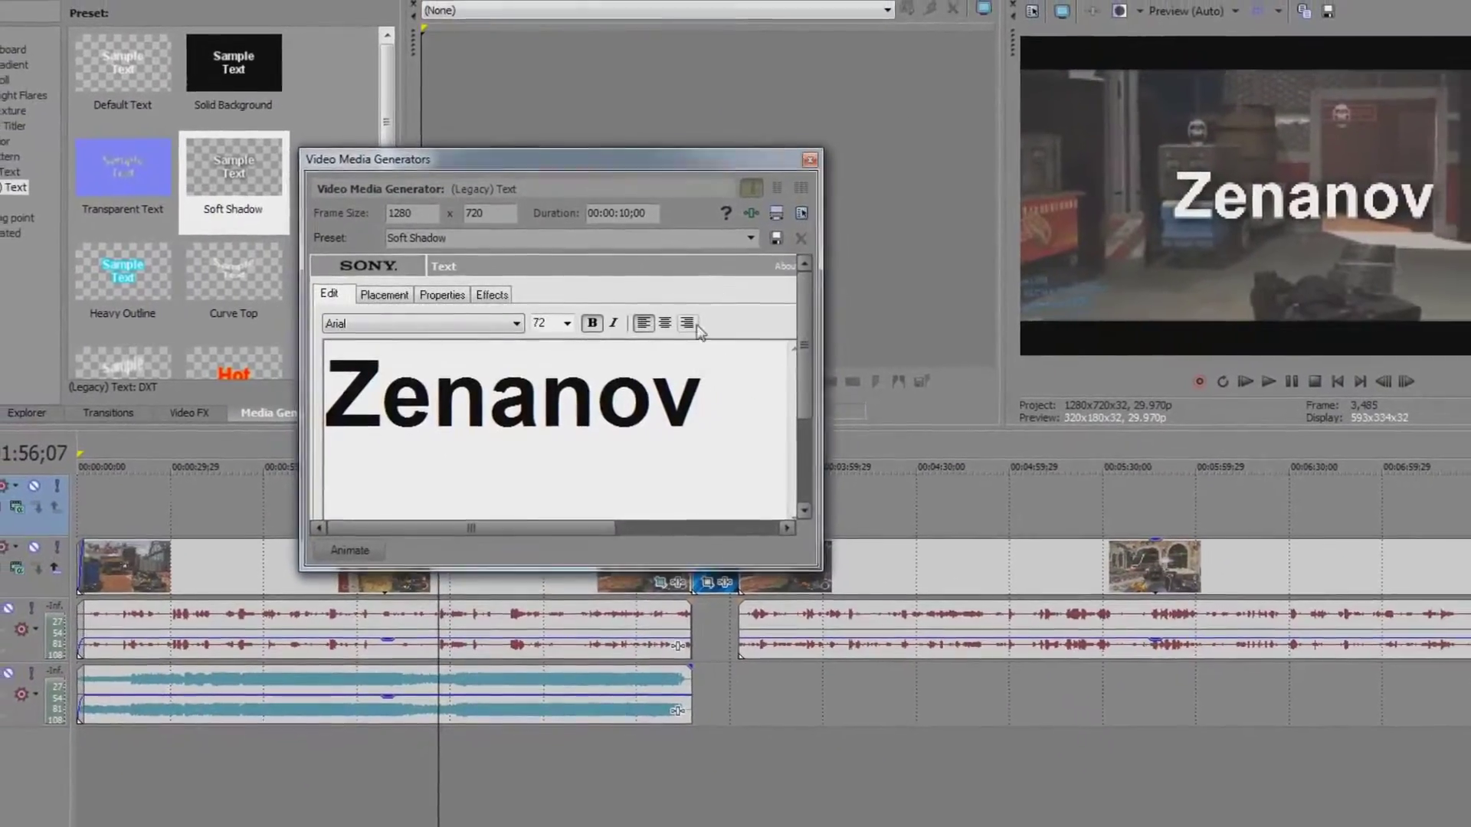
{"action": "key", "text": "ctrl+a"}
{"action": "left_click", "coordinate": [665, 323]}
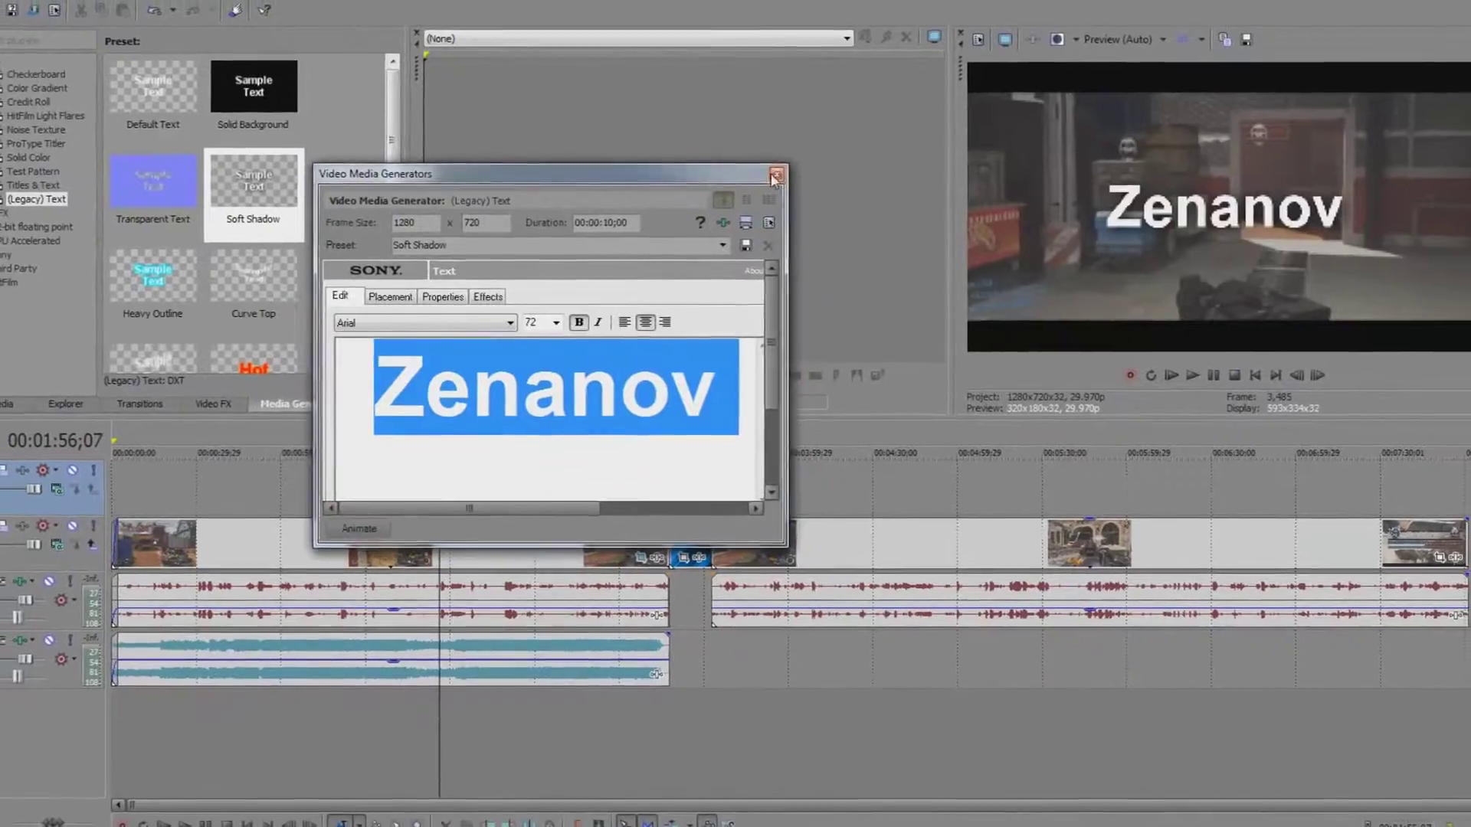
{"action": "left_click", "coordinate": [810, 160]}
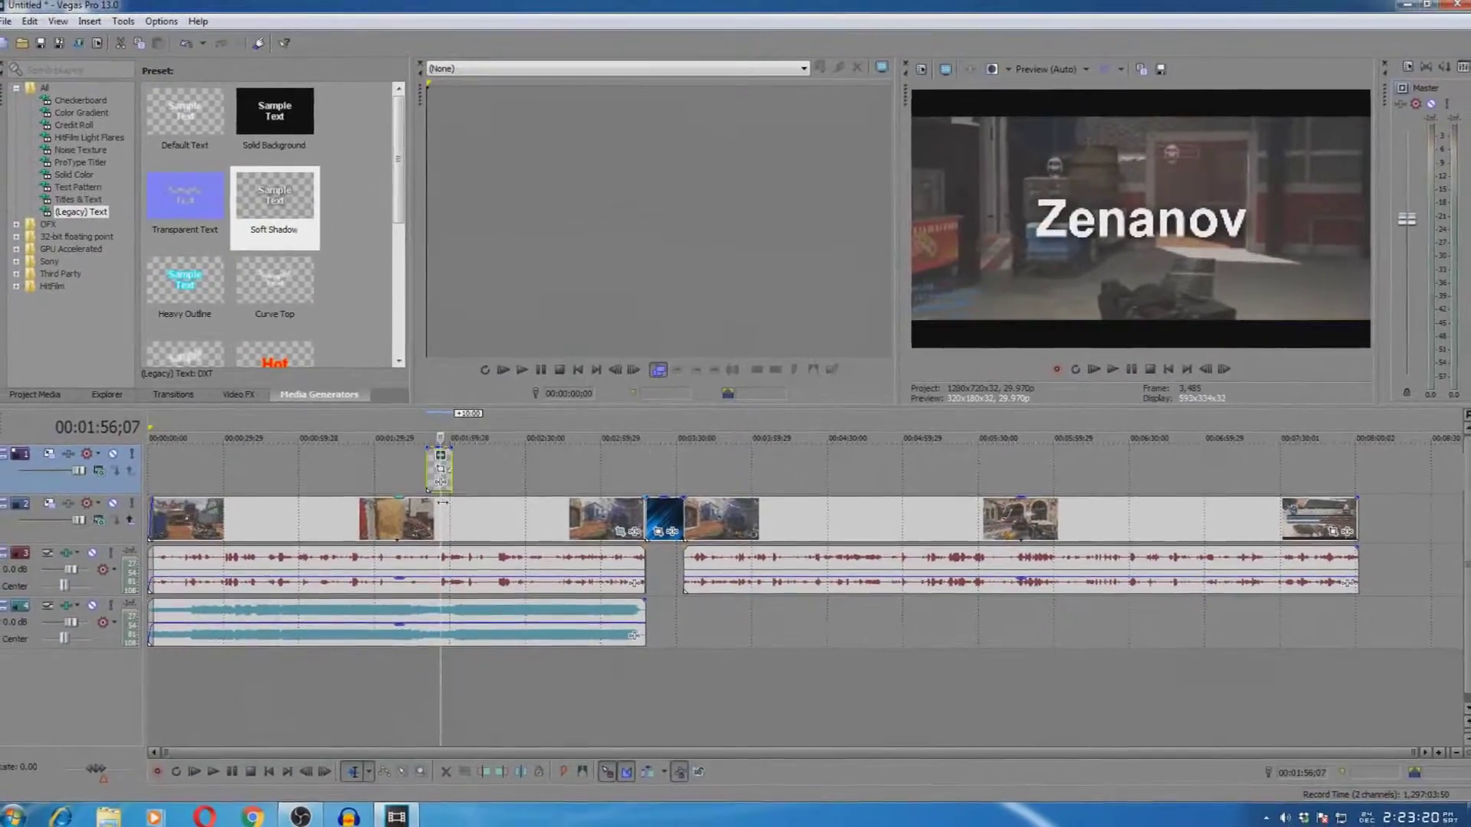
Step: Reframe the title event in Pan/Crop from its start, centred at about X 636.1, Y 553.9, so the text sits near the frame's upper edge
{"action": "left_click", "coordinate": [444, 473]}
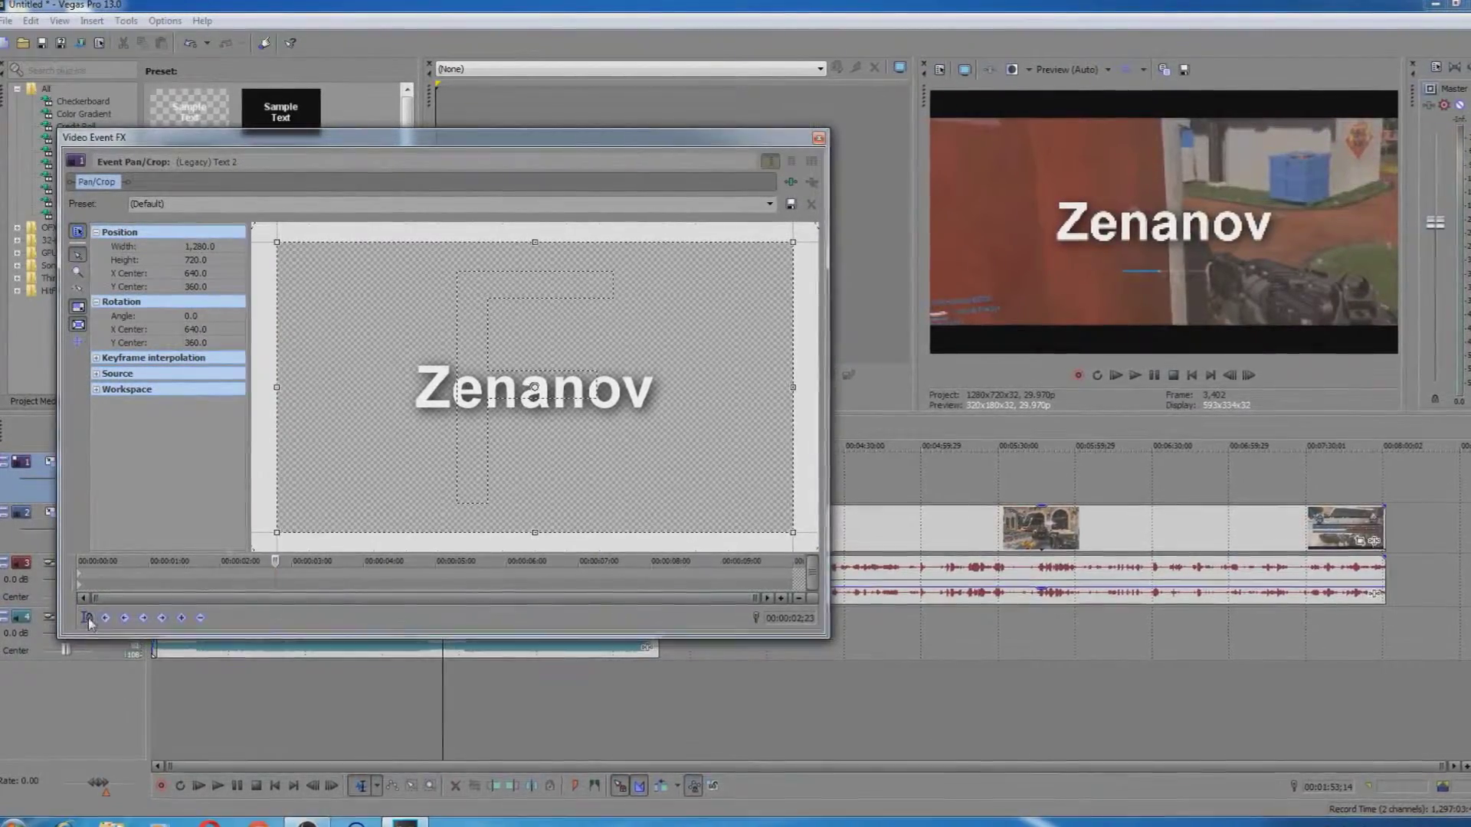
{"action": "left_click_drag", "start_coordinate": [276, 573], "coordinate": [79, 575]}
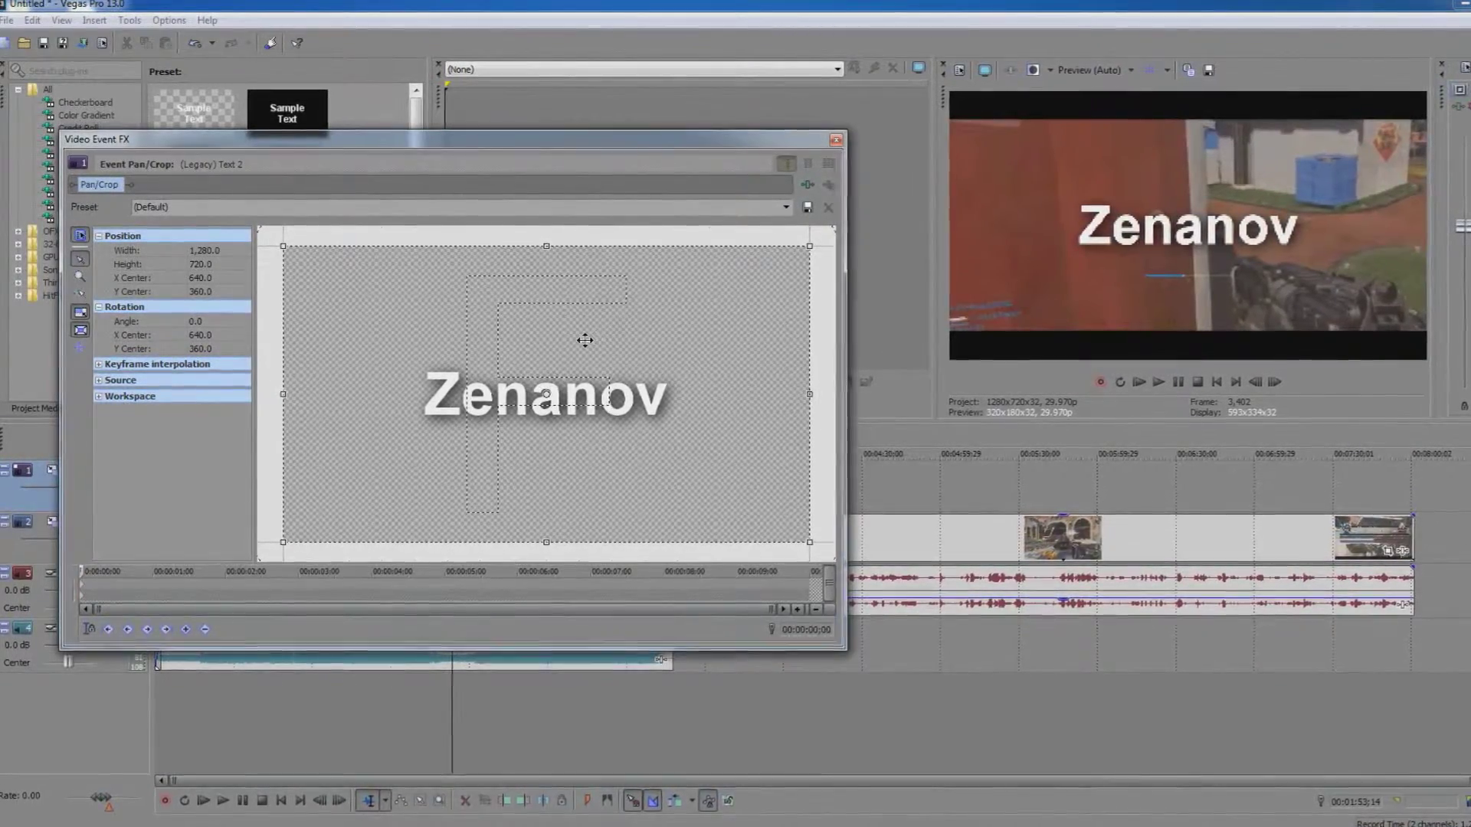
{"action": "left_click_drag", "start_coordinate": [588, 376], "coordinate": [590, 389]}
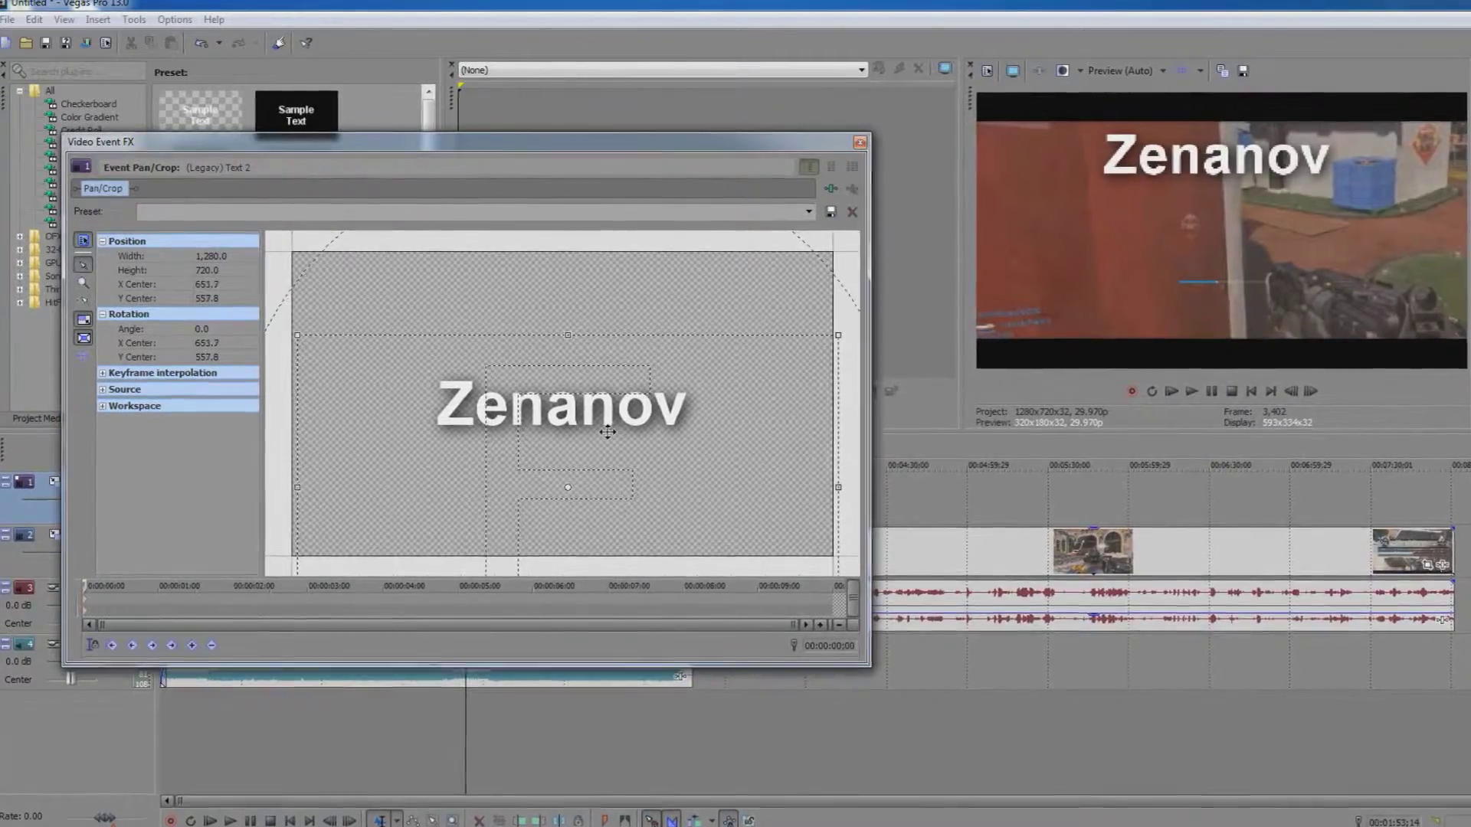
{"action": "mouse_move", "coordinate": [606, 432]}
{"action": "left_mouse_down"}
{"action": "mouse_move", "coordinate": [645, 420]}
{"action": "mouse_move", "coordinate": [594, 420]}
{"action": "mouse_move", "coordinate": [622, 426]}
{"action": "mouse_move", "coordinate": [610, 433]}
{"action": "left_mouse_up"}
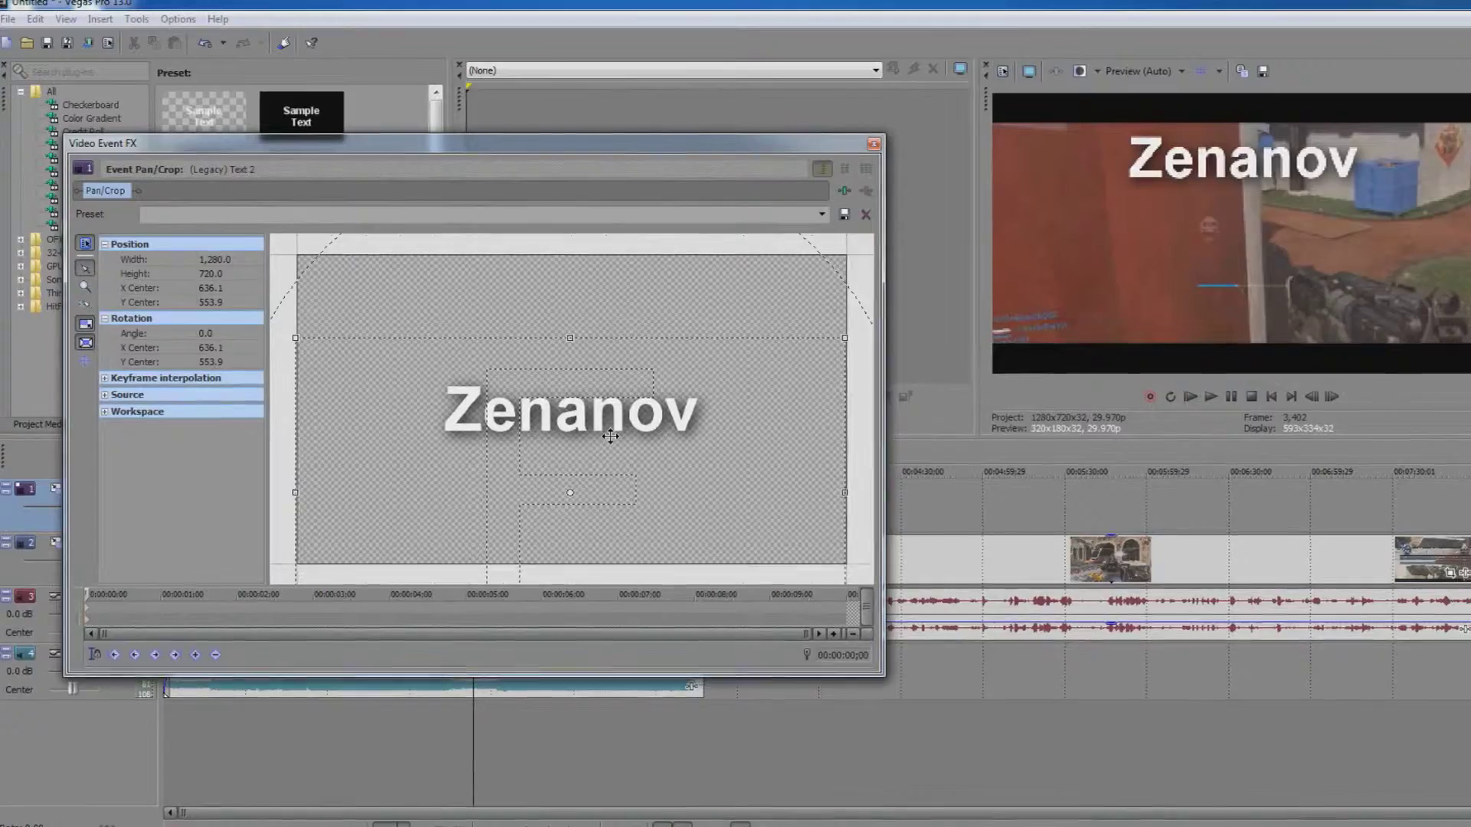
{"action": "left_click", "coordinate": [878, 144]}
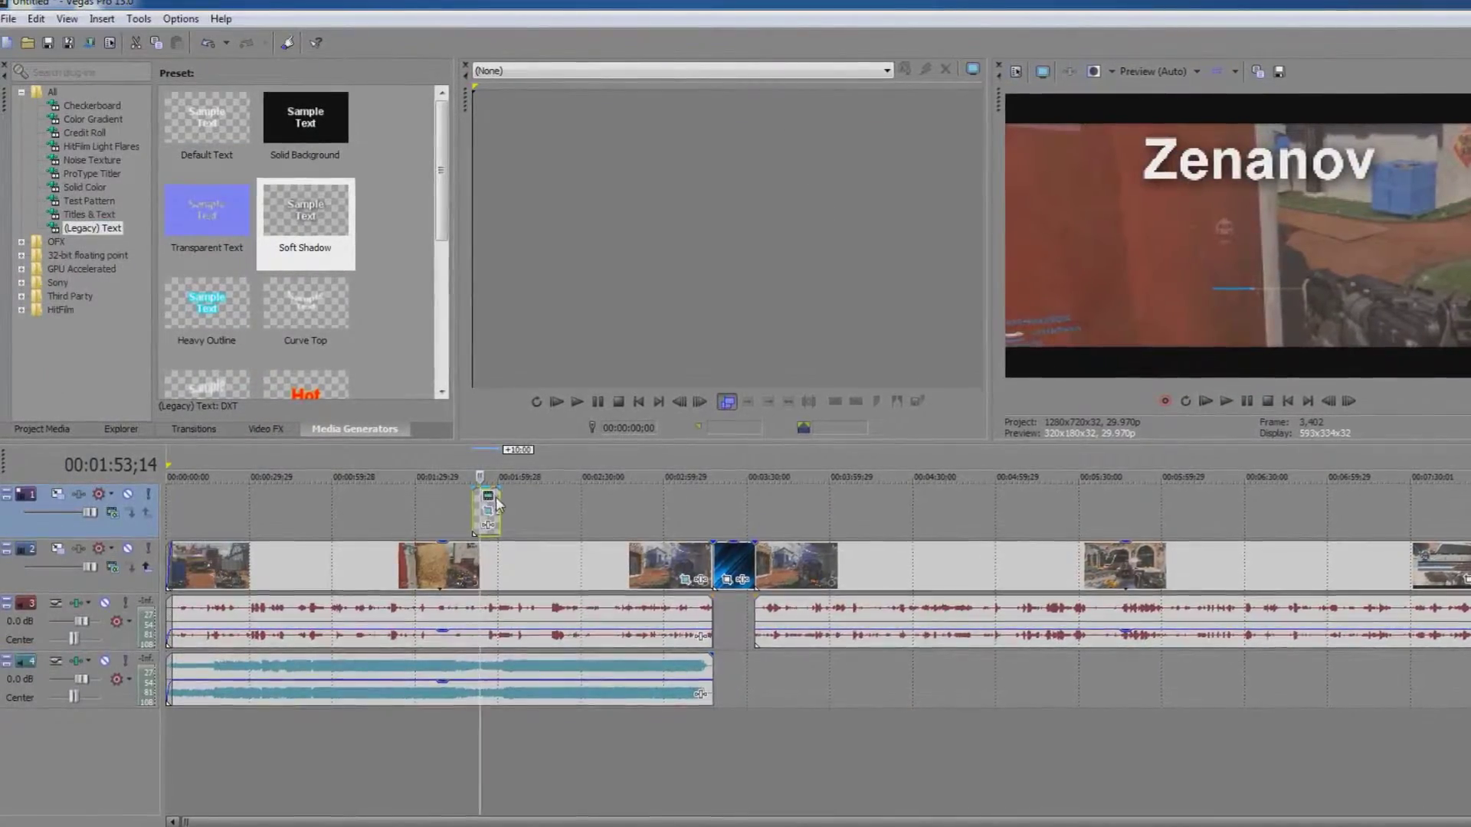
Step: Extend the title event's end to a length of 16:18 and play back the timeline over it
{"action": "left_click_drag", "start_coordinate": [499, 512], "coordinate": [561, 587]}
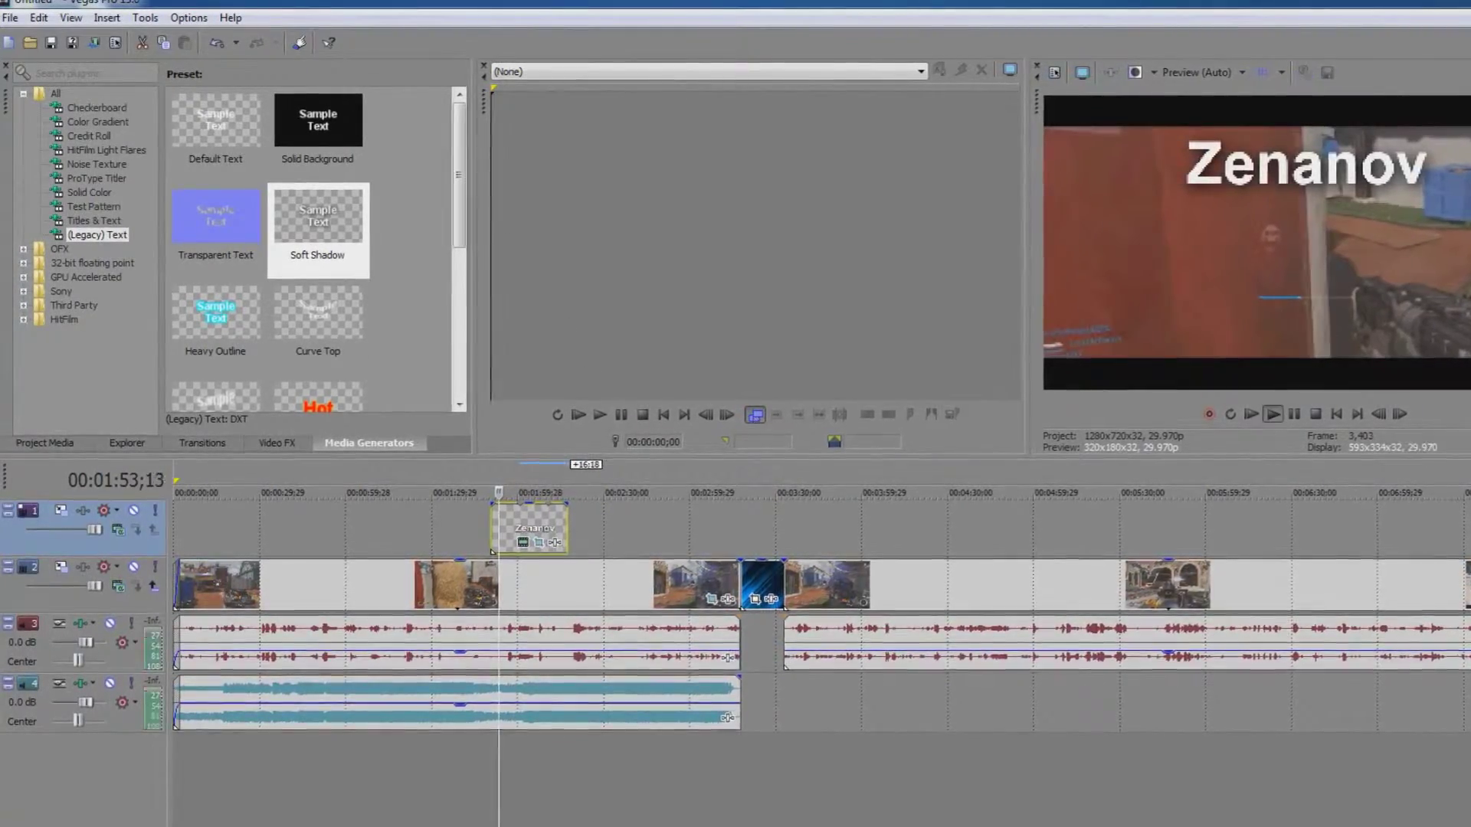
{"action": "key", "text": "space"}
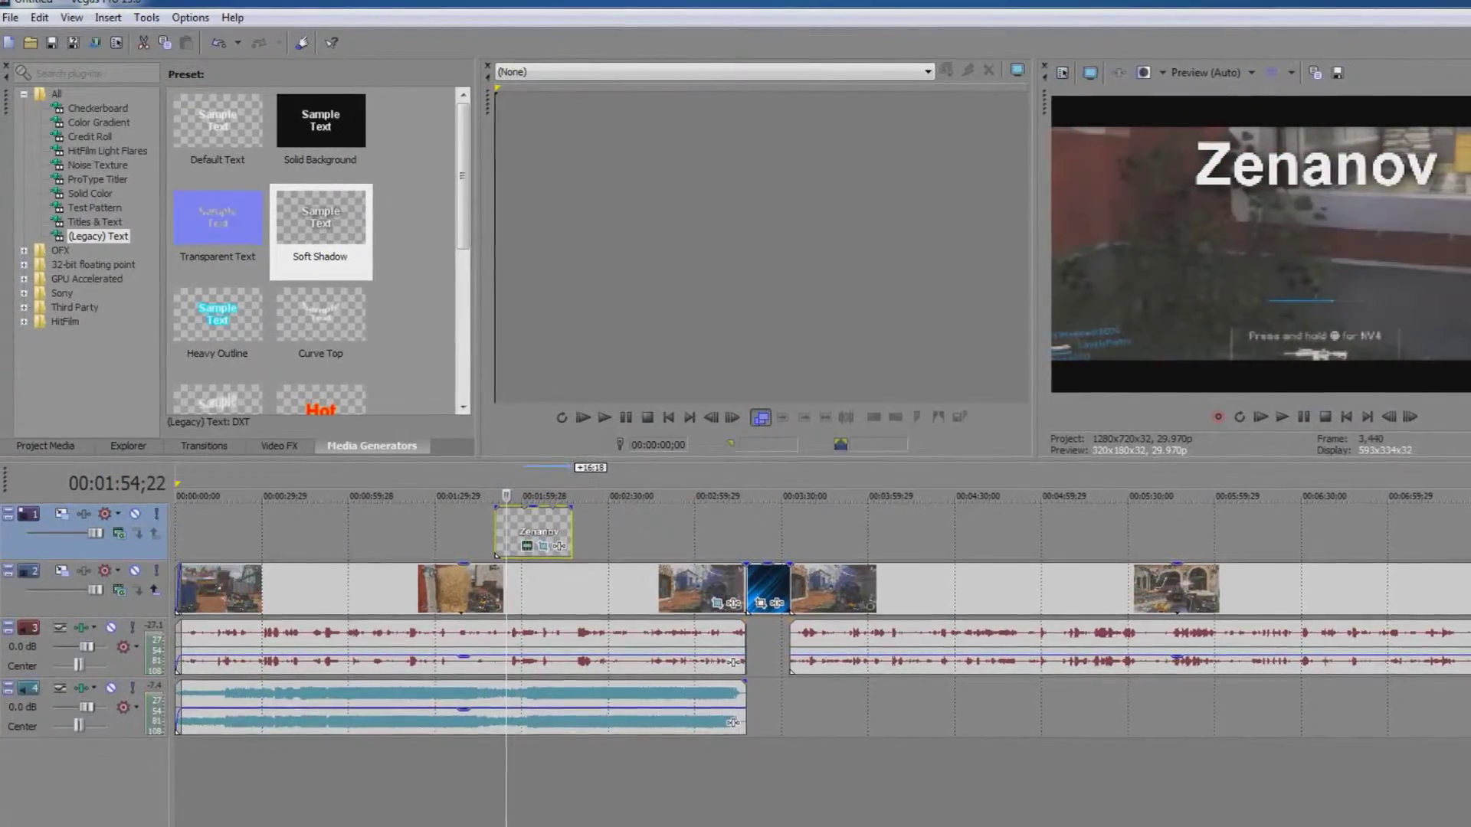
Step: Set the video preview quality to Best (Full)
{"action": "left_click", "coordinate": [1249, 75]}
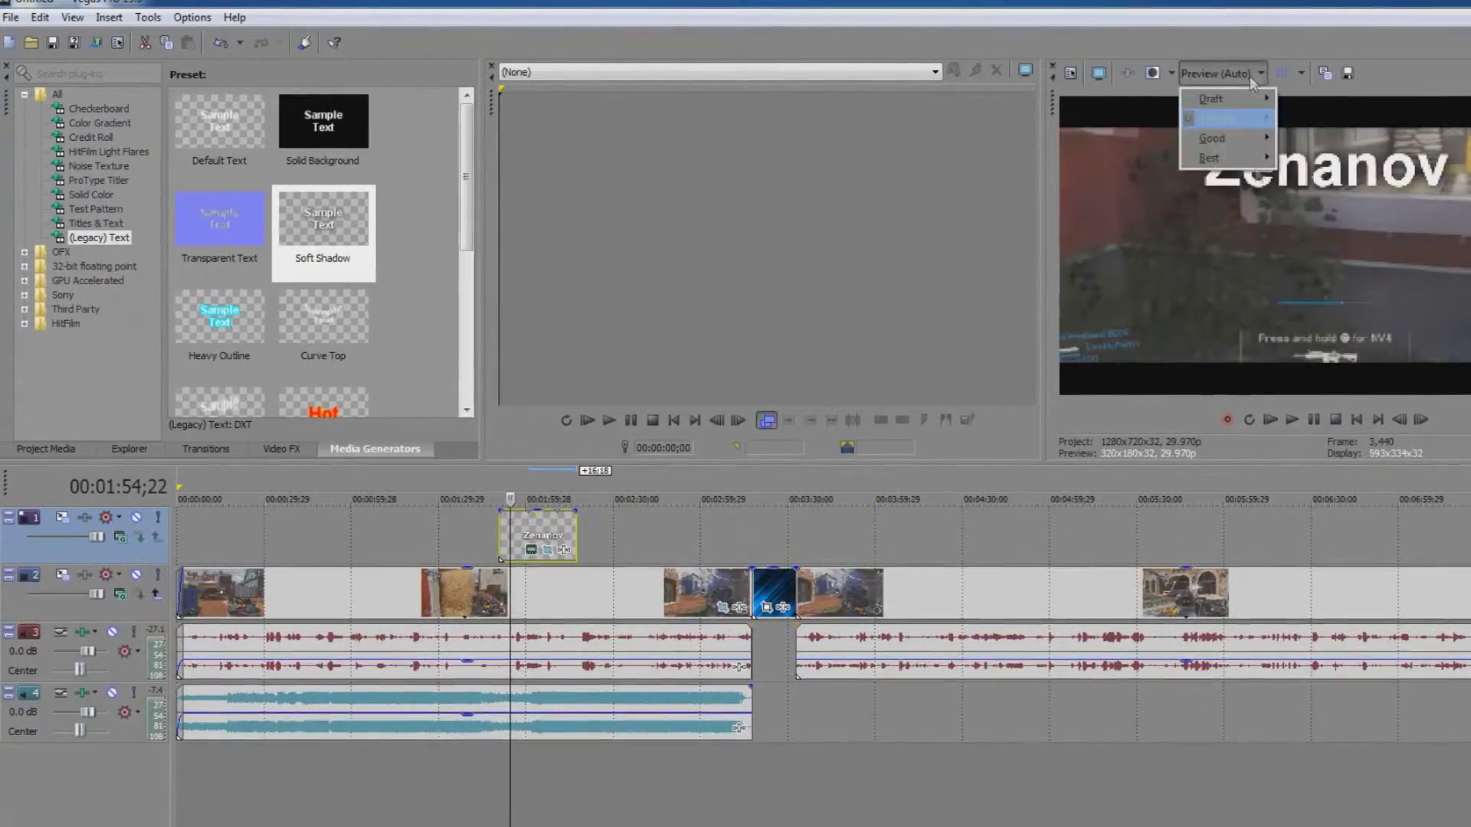
{"action": "mouse_move", "coordinate": [1207, 157]}
{"action": "left_click", "coordinate": [1310, 177]}
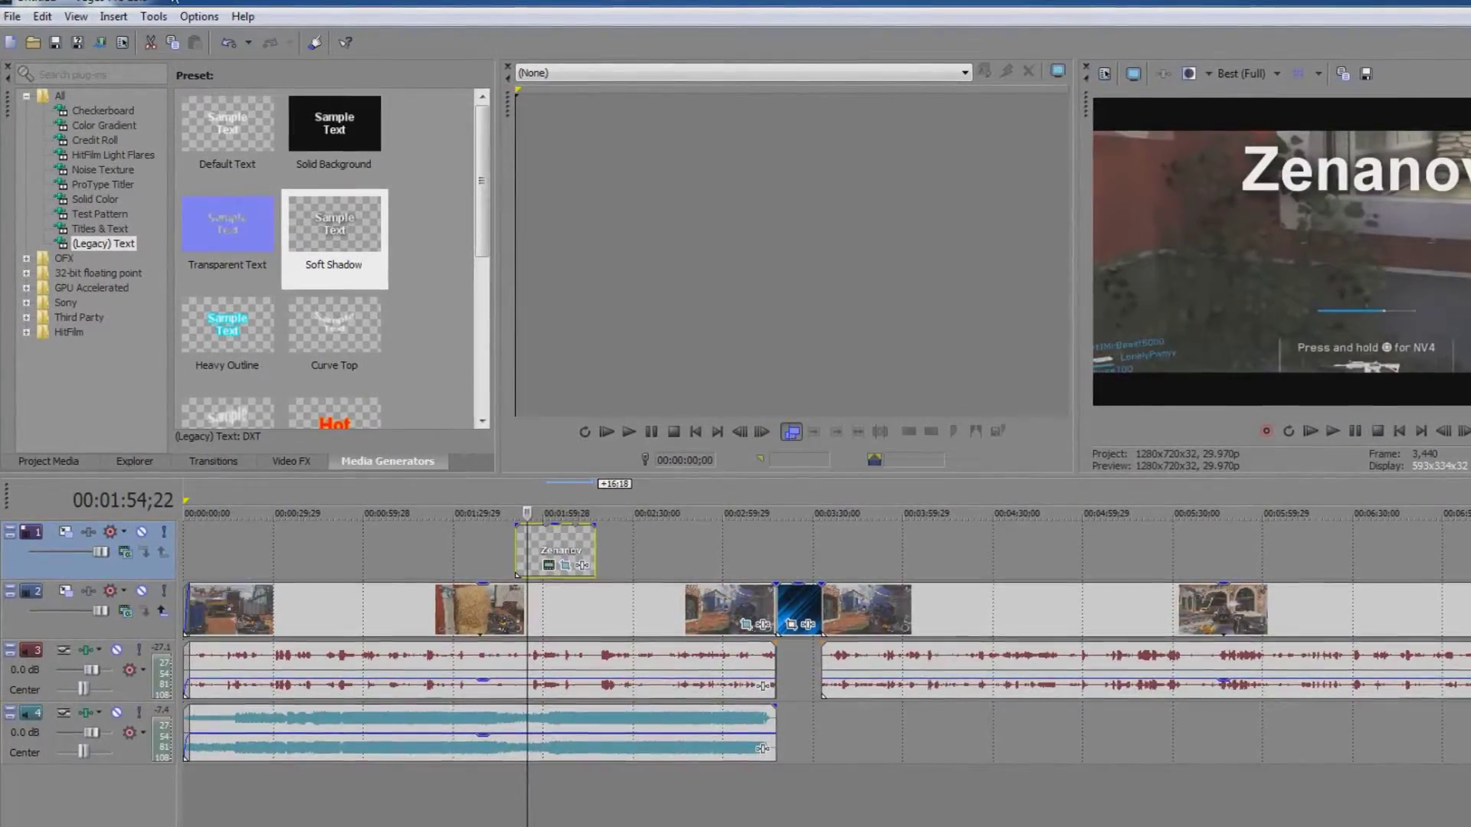
{"action": "left_click", "coordinate": [12, 16]}
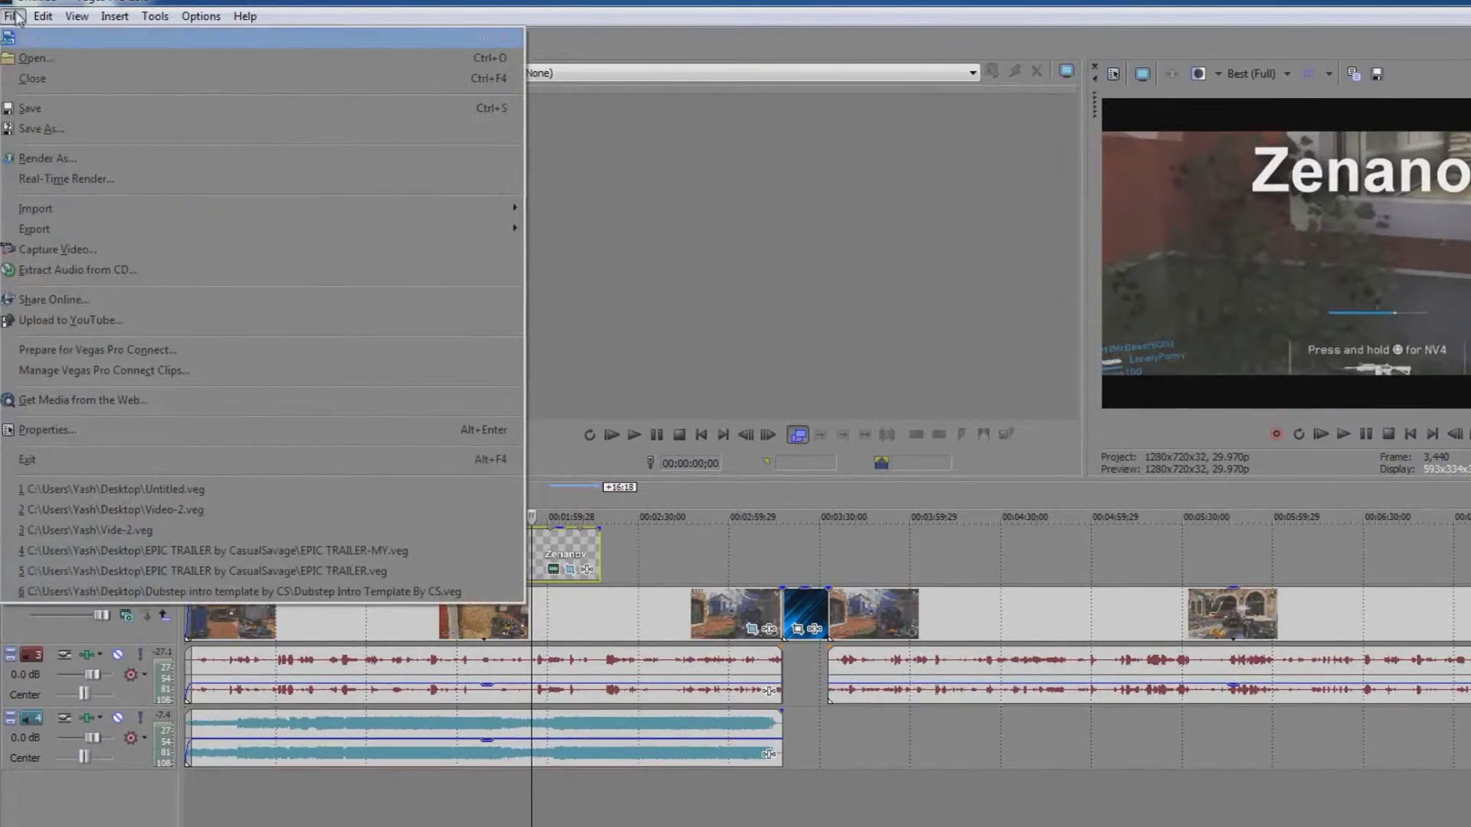
{"action": "left_click", "coordinate": [98, 163]}
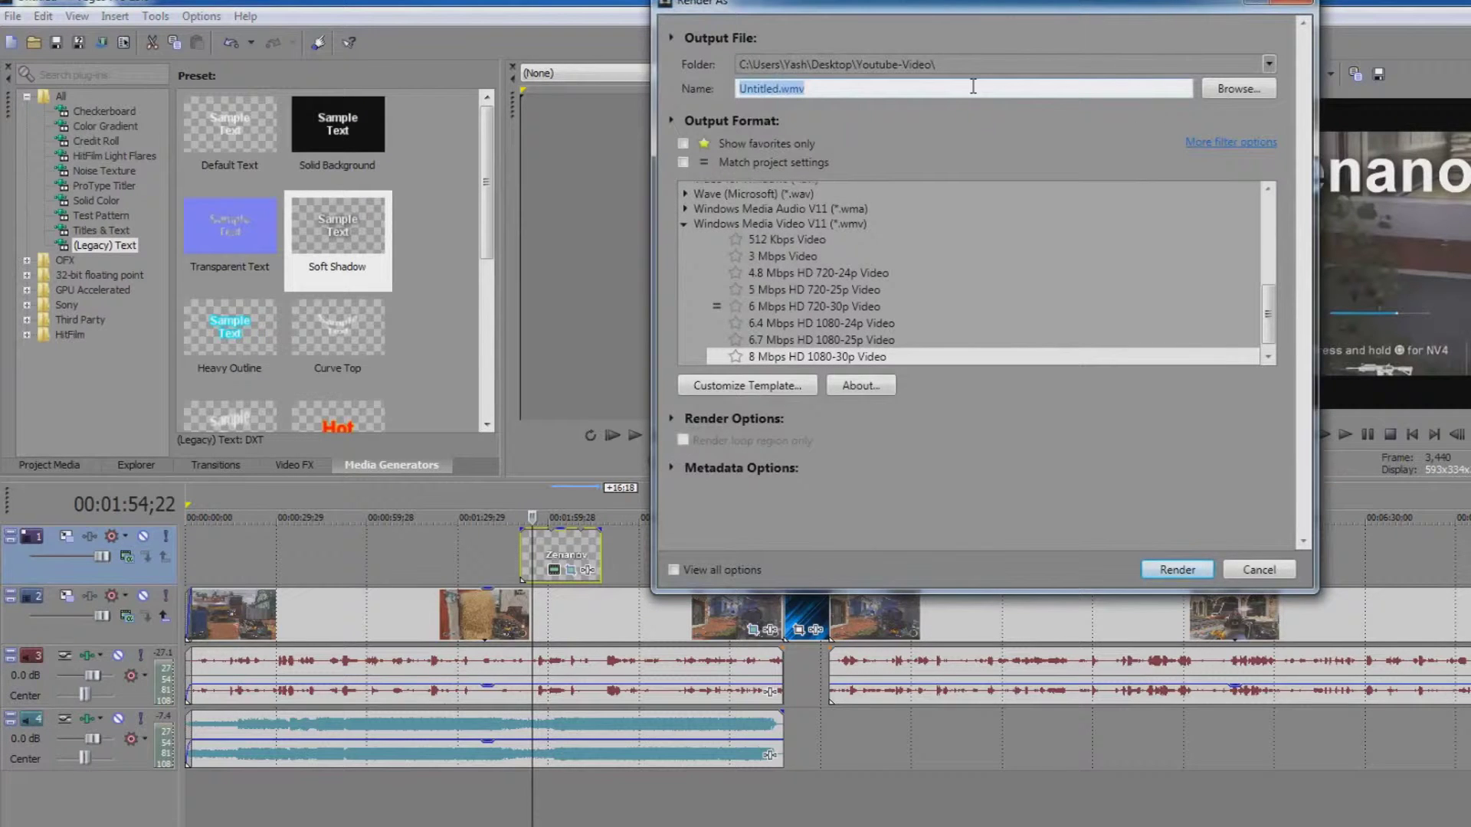
{"action": "key", "text": "BackSpace"}
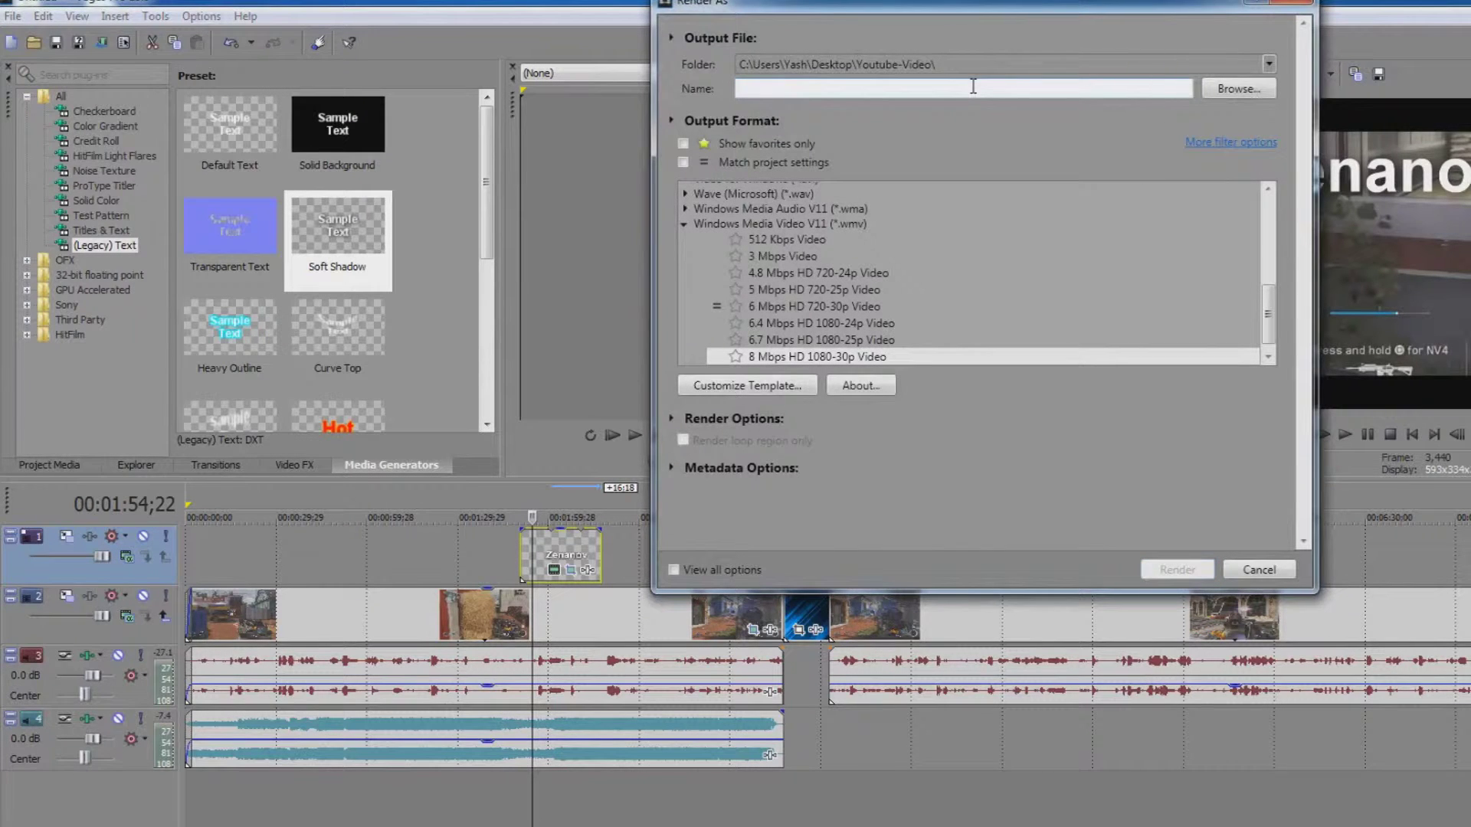
{"action": "type", "text": "Teaching-Sony_Vegas"}
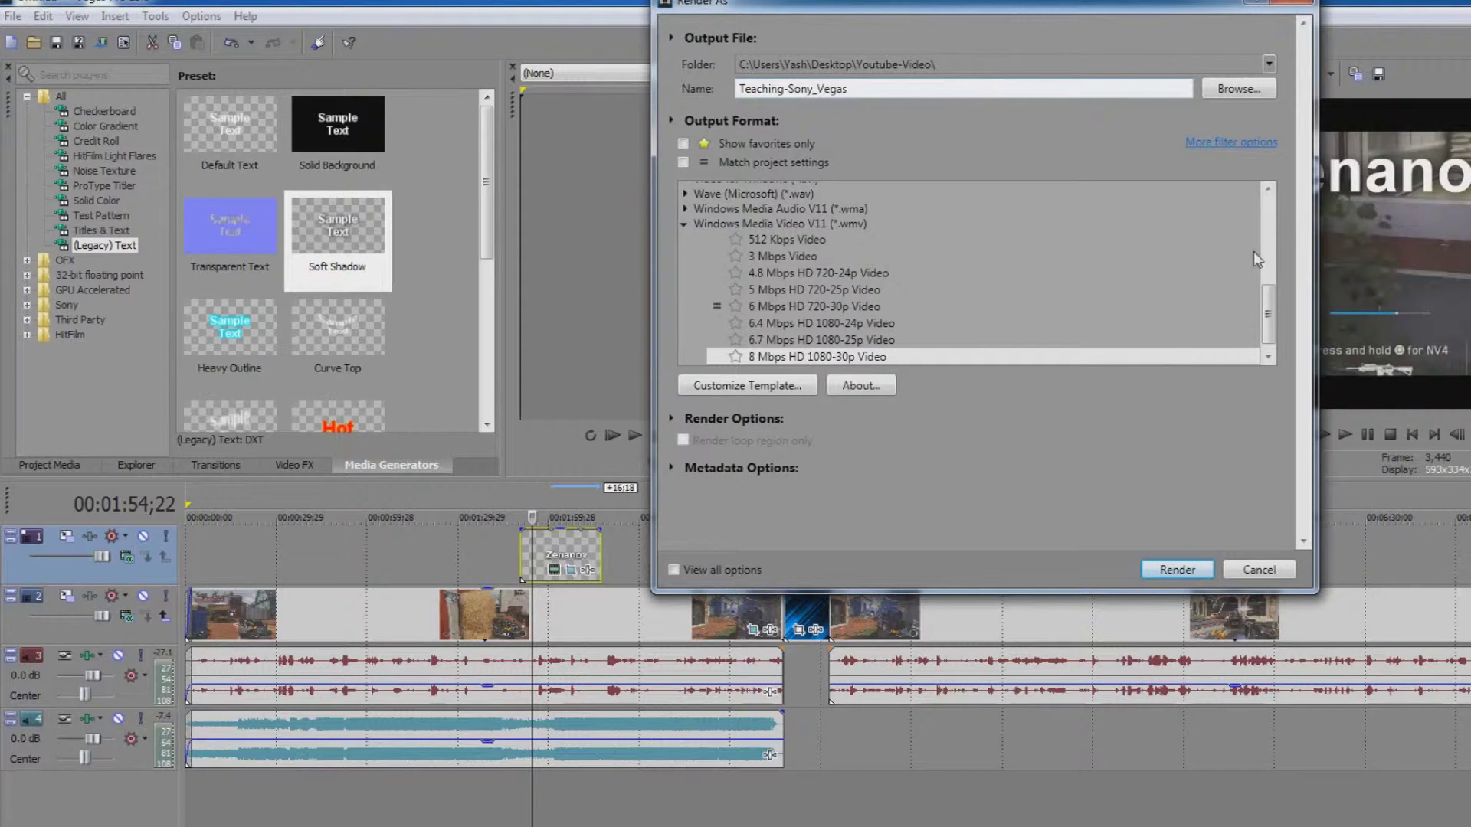
{"action": "left_click_drag", "start_coordinate": [1264, 311], "coordinate": [1266, 325]}
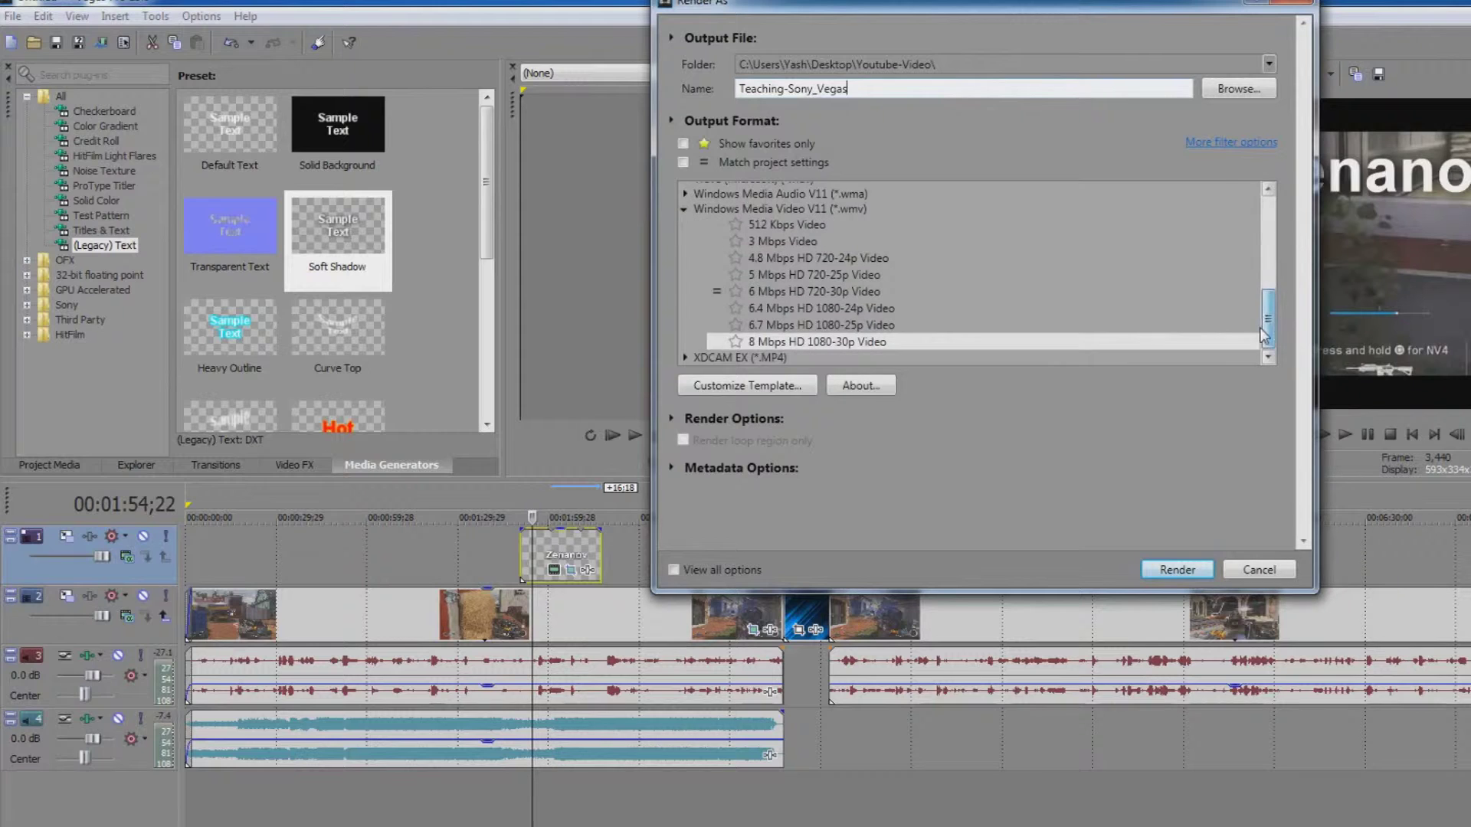
{"action": "mouse_move", "coordinate": [1269, 313]}
{"action": "left_mouse_down"}
{"action": "mouse_move", "coordinate": [1271, 261]}
{"action": "mouse_move", "coordinate": [1271, 321]}
{"action": "left_mouse_up"}
{"action": "left_click", "coordinate": [881, 343]}
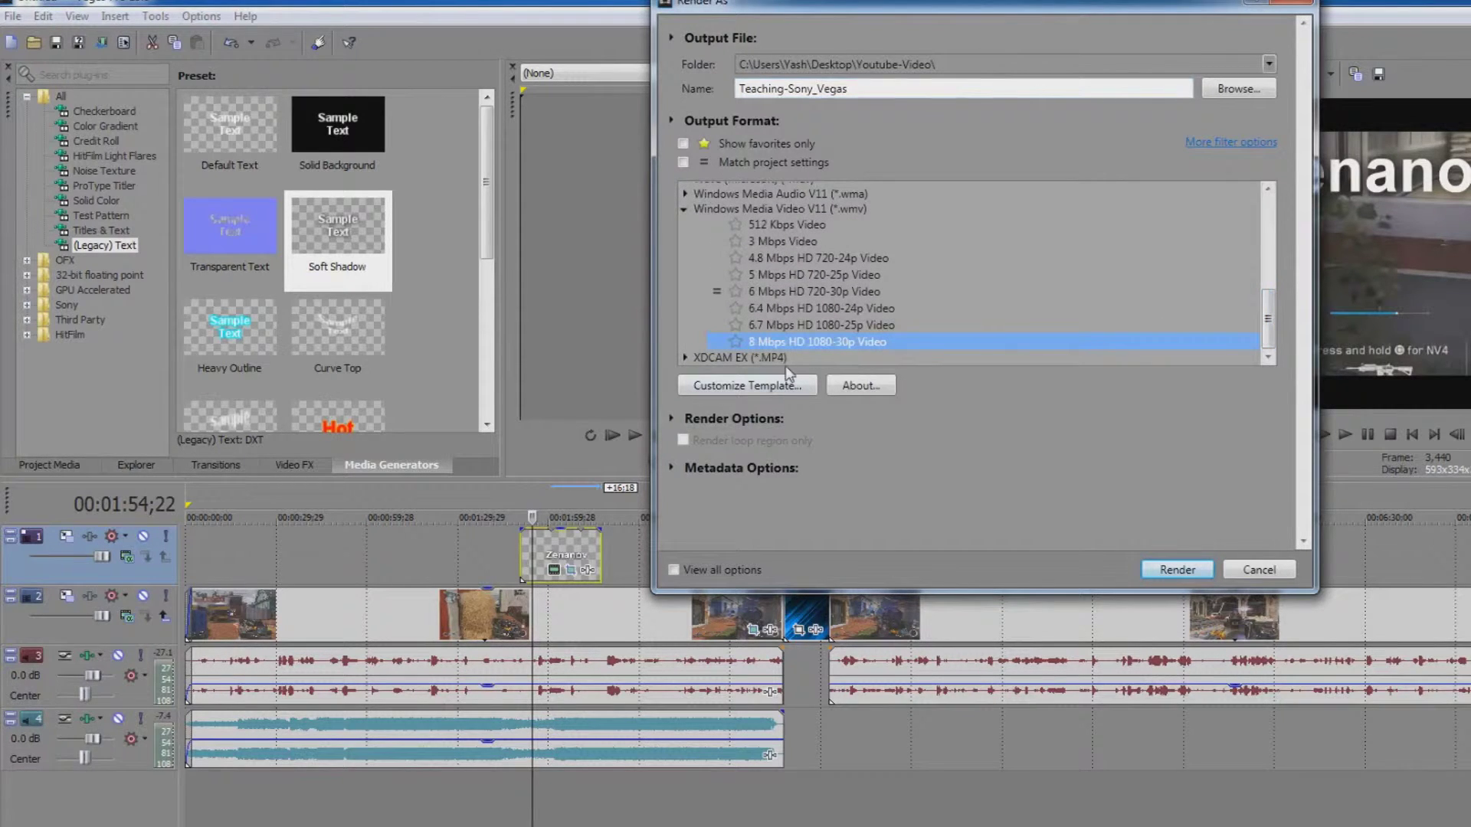
{"action": "left_click", "coordinate": [1275, 574]}
Step: Select the whole timeline as the render region and choose the Windows Media Video V11 template 8 Mbps HD 1080-30p Video
{"action": "left_click_drag", "start_coordinate": [189, 504], "coordinate": [1470, 635]}
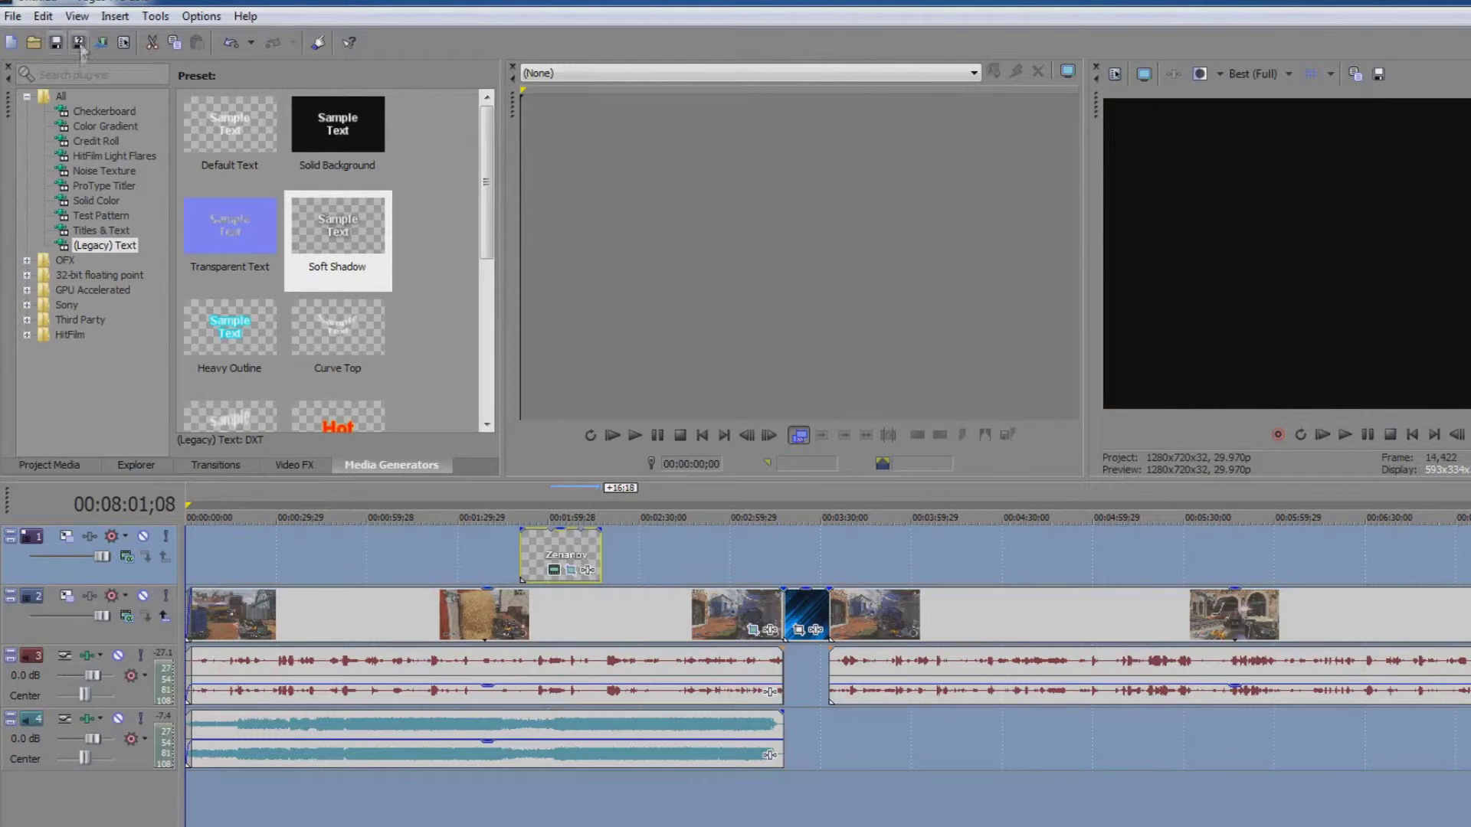
{"action": "left_click", "coordinate": [100, 16]}
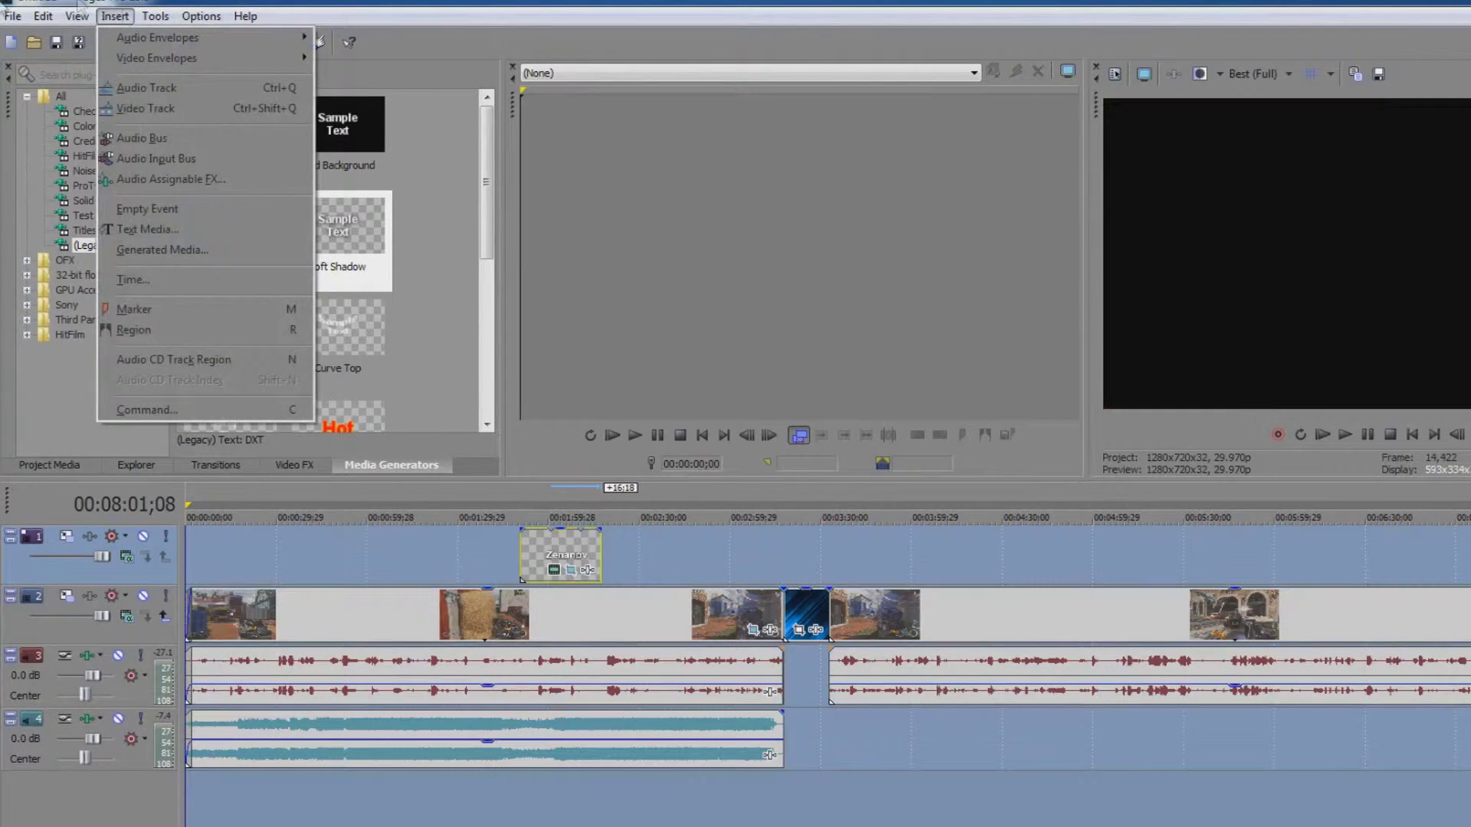
{"action": "left_click", "coordinate": [15, 13]}
{"action": "left_click", "coordinate": [18, 16]}
{"action": "left_click", "coordinate": [69, 176]}
{"action": "left_click", "coordinate": [862, 358]}
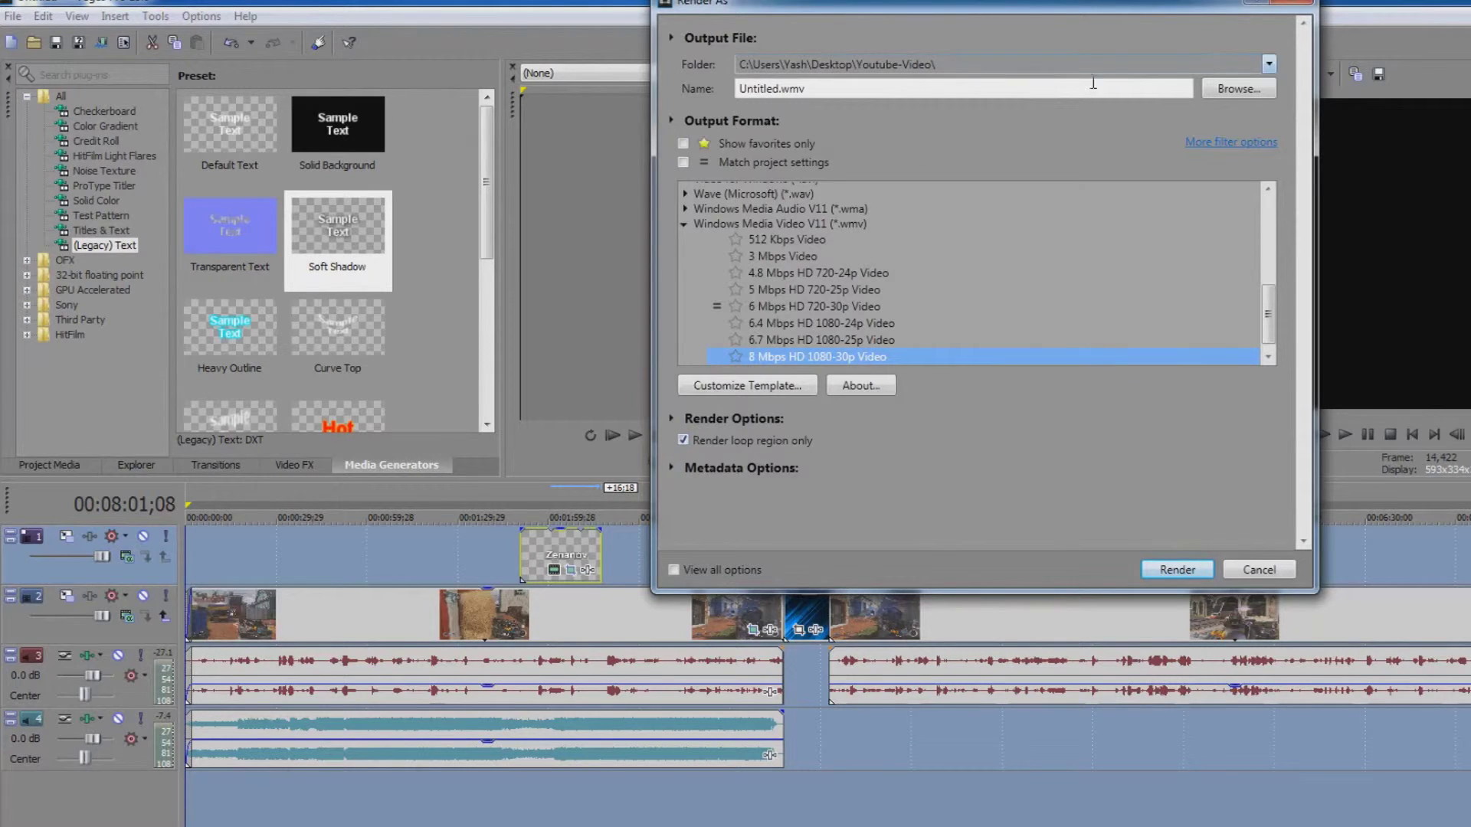
Step: Name the output file "Youtube Video" and start rendering it to the Youtube-Video folder
{"action": "double_click", "coordinate": [766, 90]}
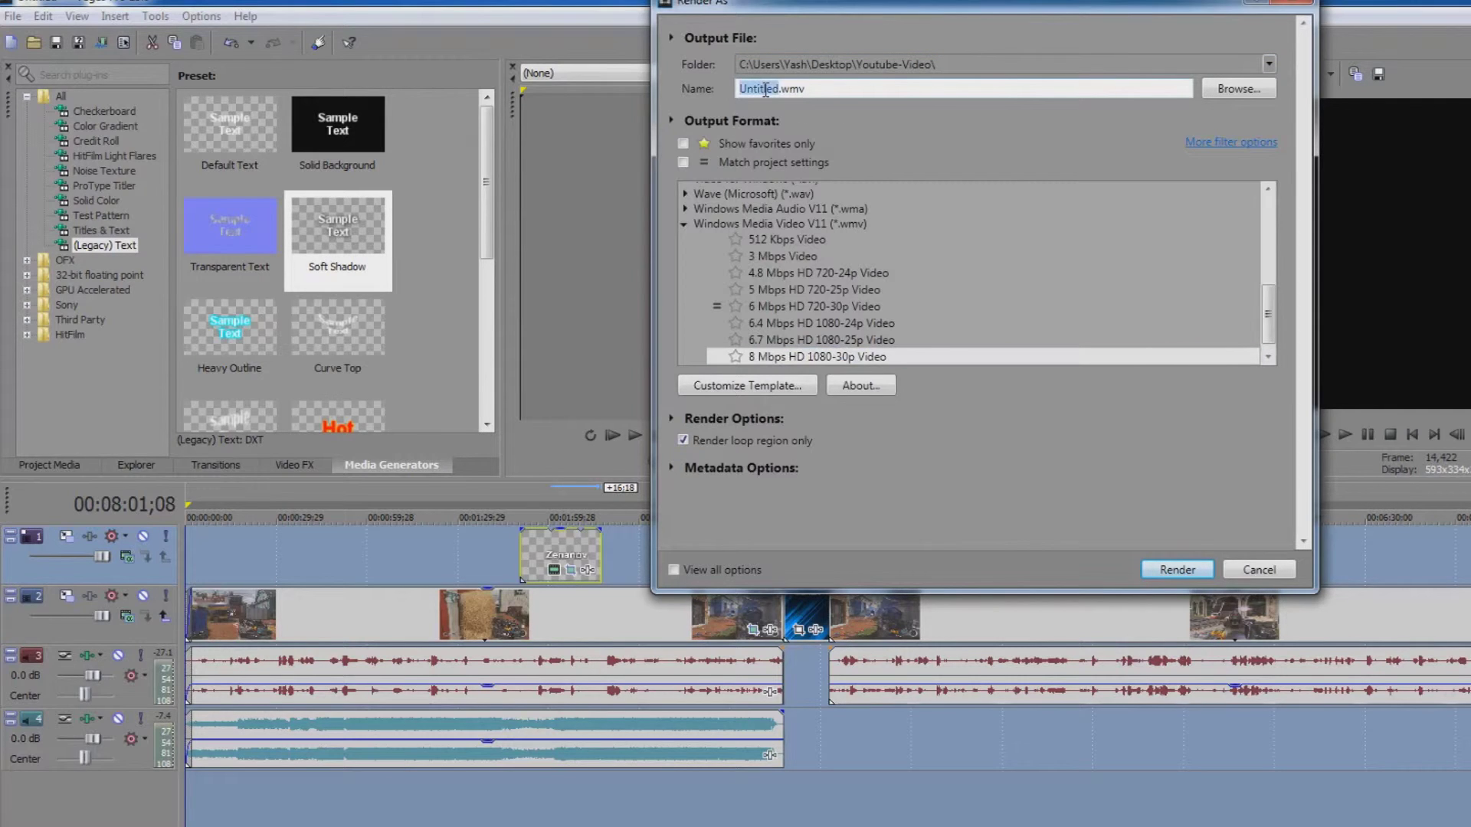
{"action": "key", "text": "BackSpace"}
{"action": "type", "text": "Youtube Video"}
{"action": "left_click", "coordinate": [1177, 570]}
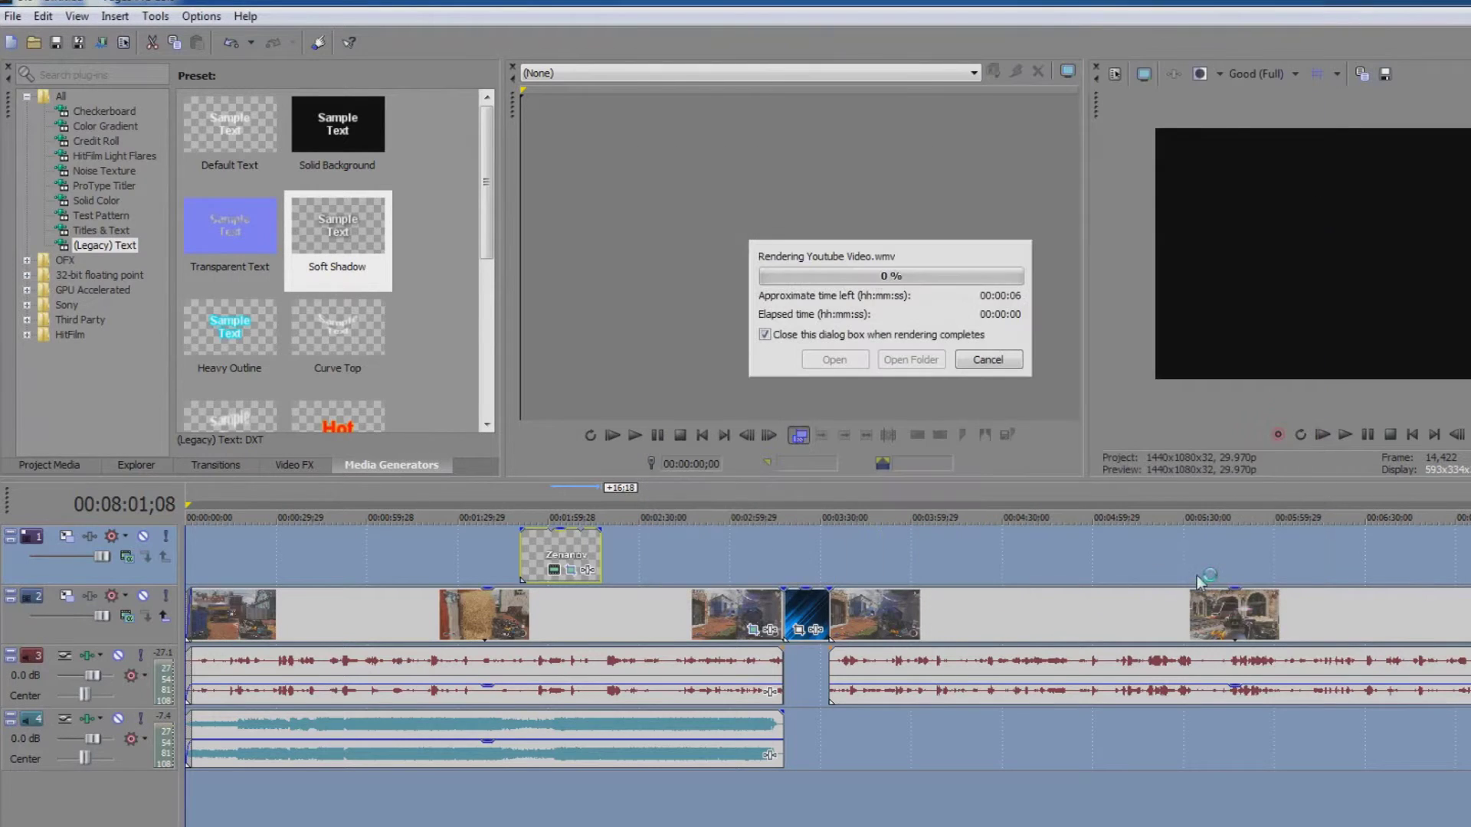